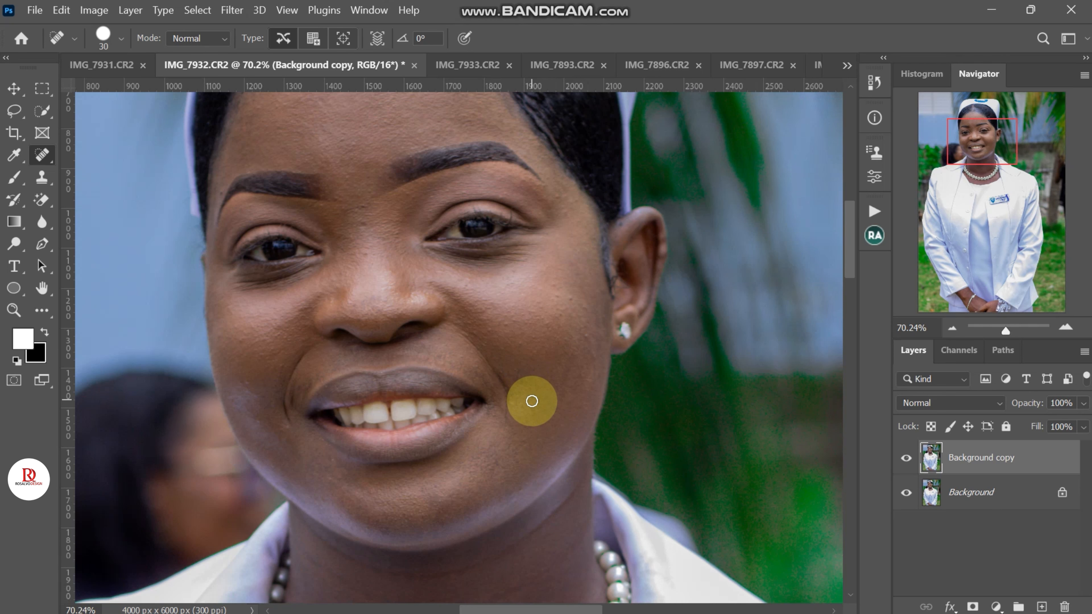
- Remove the small blemishes on both cheeks of the Background copy layer with the Spot Healing Brush at size 30
left_click(505, 326)
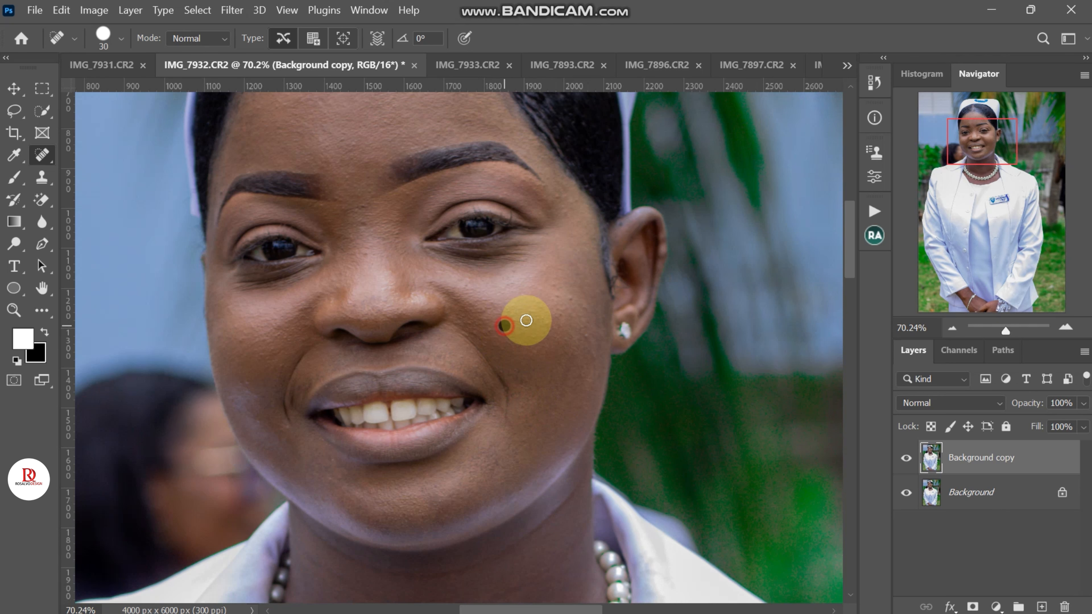
left_click(558, 294)
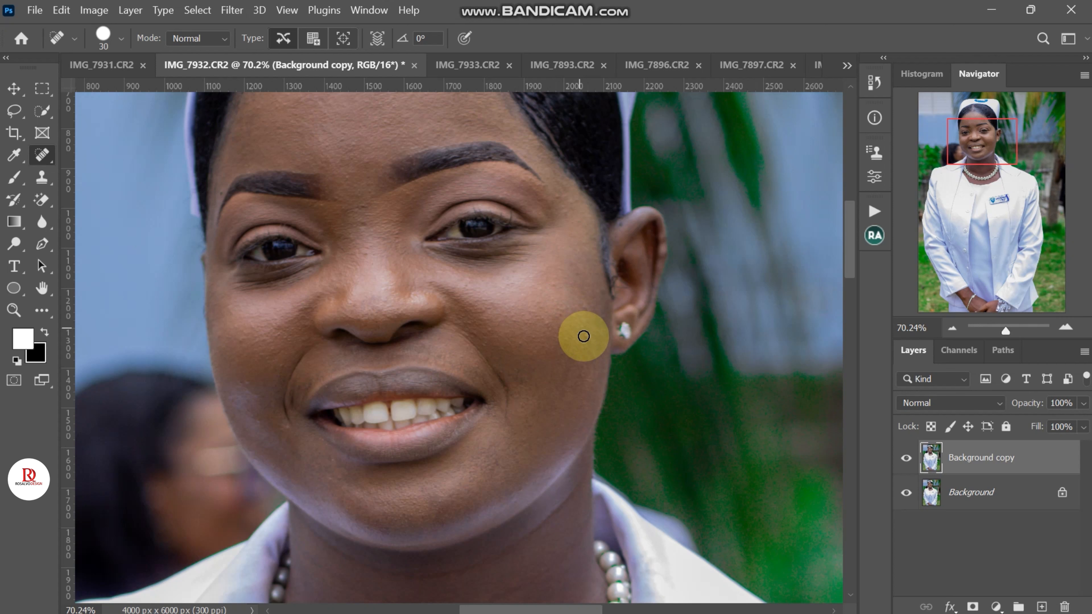
left_click(582, 305)
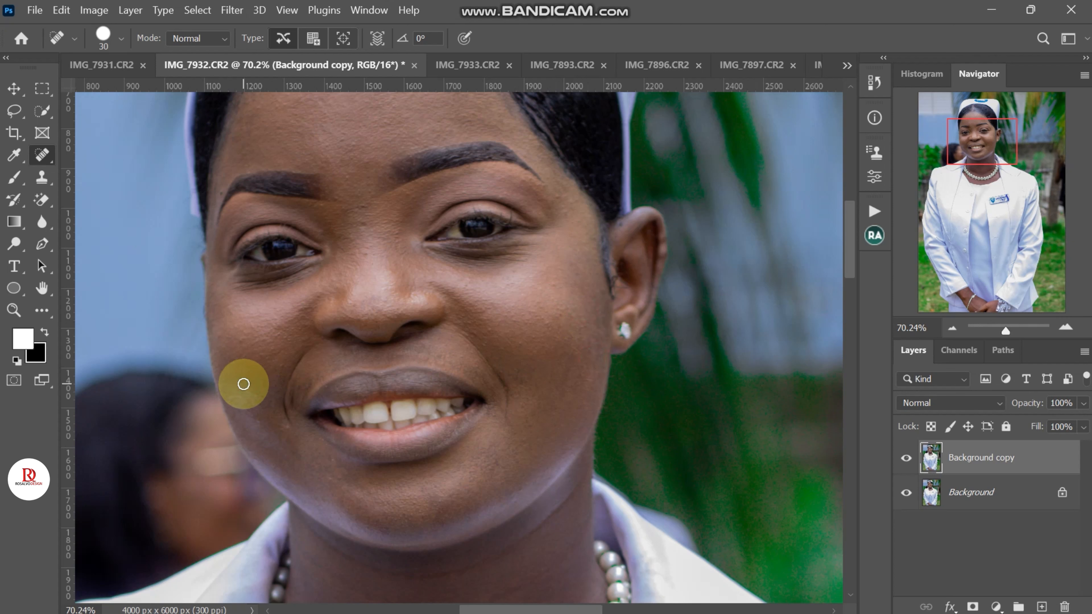
left_click(257, 419)
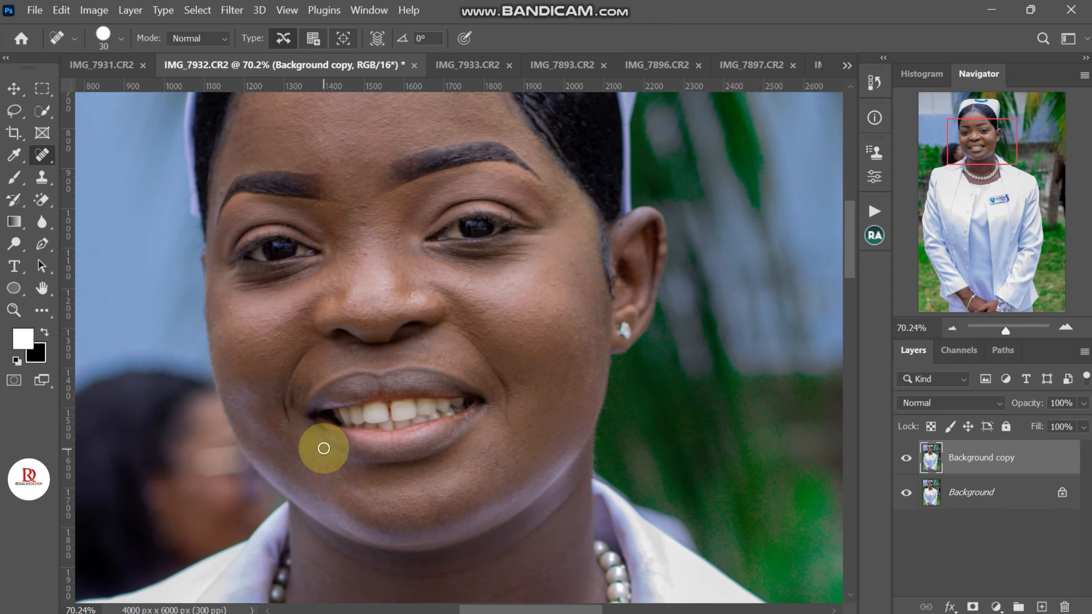
left_click(289, 342)
- Heal the blemishes and dark marks on the neck just above the pearl necklace
scroll(327, 409, "down", 4)
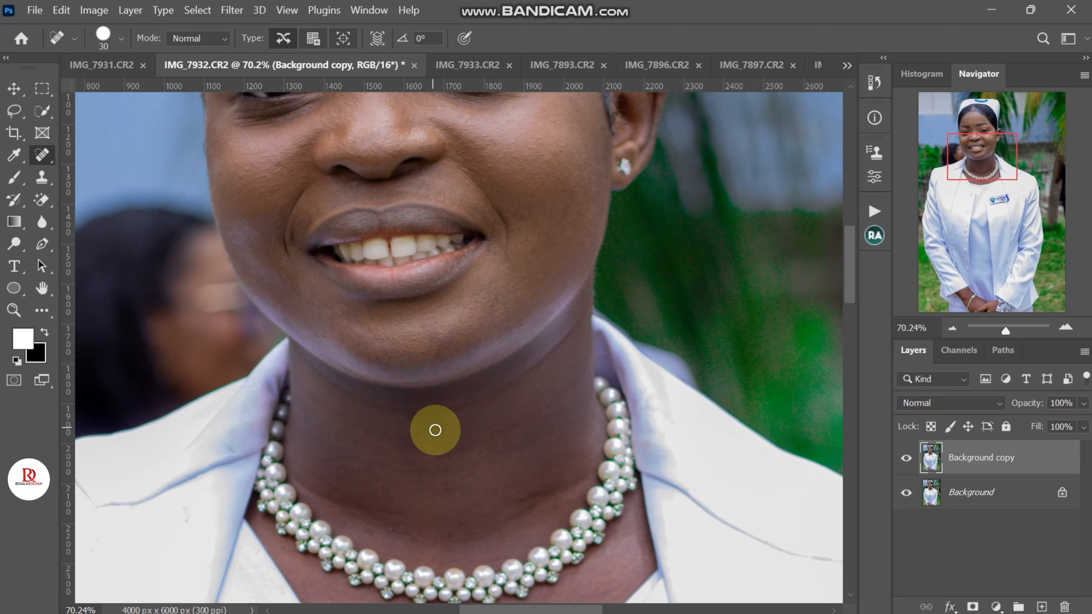
left_click(390, 531)
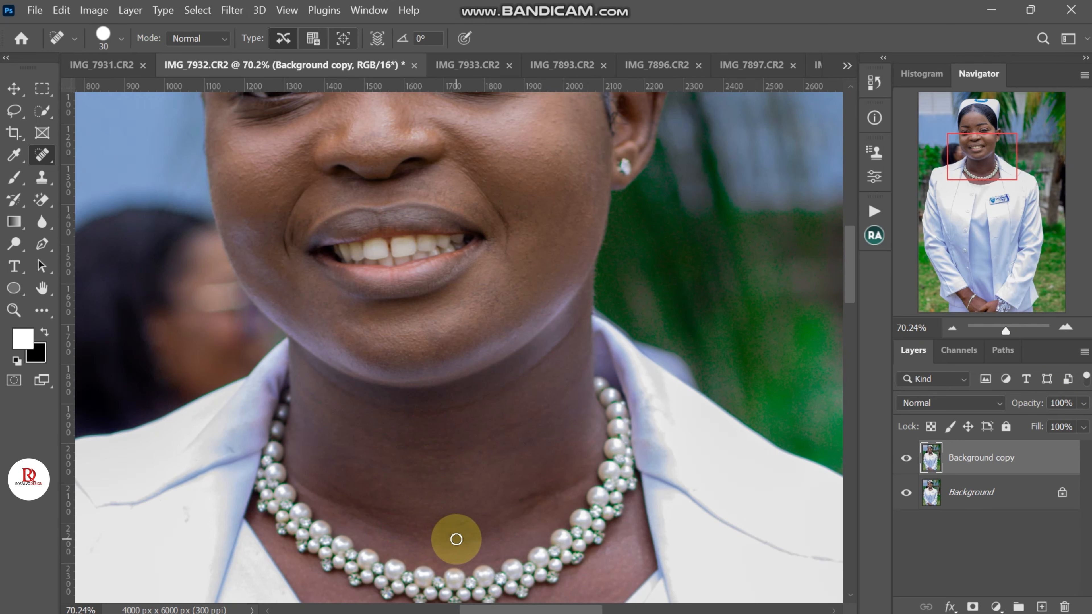
left_click(462, 524)
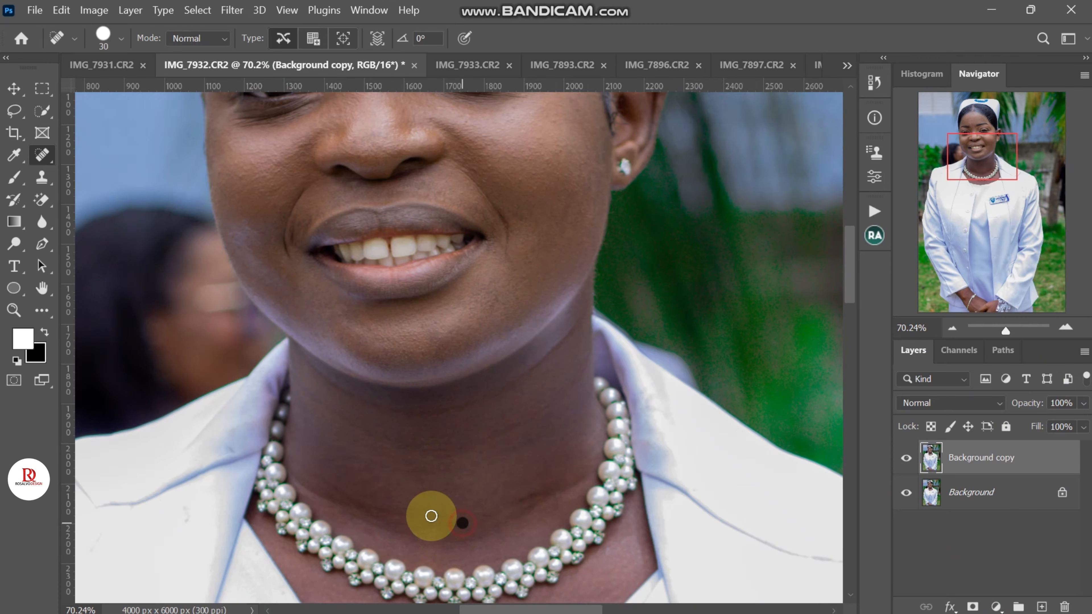
left_click(380, 485)
- Heal the spot on the nose bridge between the eyes and toggle the Background copy layer's visibility to compare the retouch
scroll(665, 395, "down", 2)
scroll(666, 395, "down", 2)
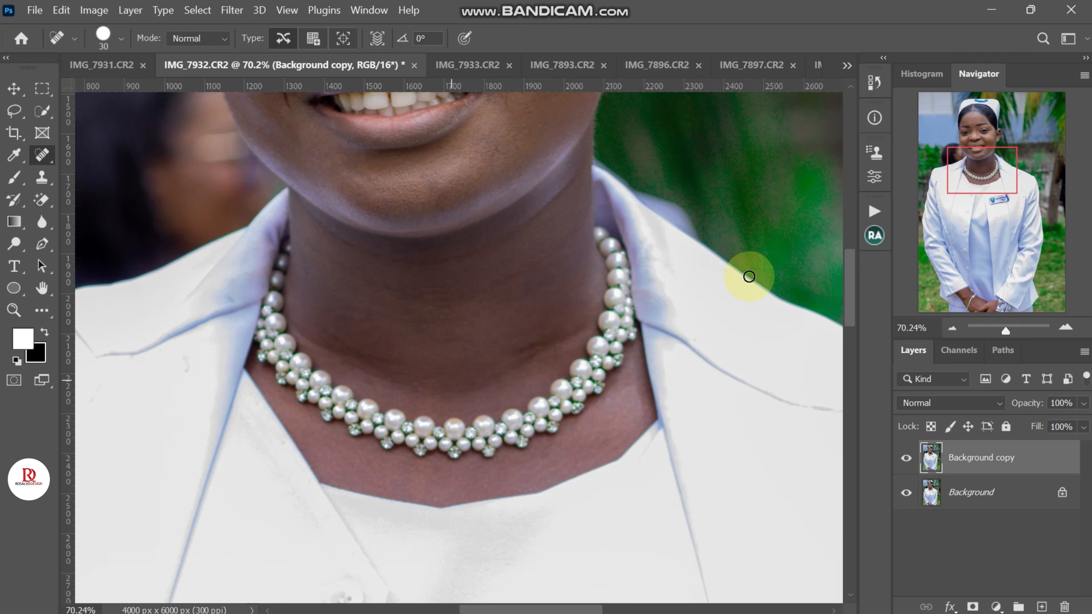
left_click_drag(991, 206, 982, 141)
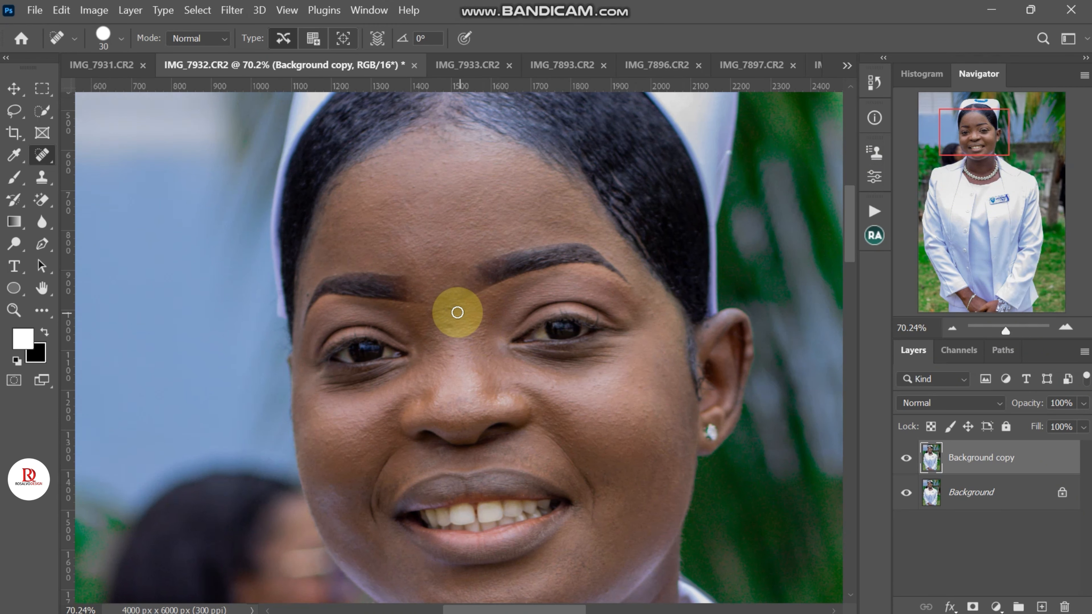
left_click(450, 325)
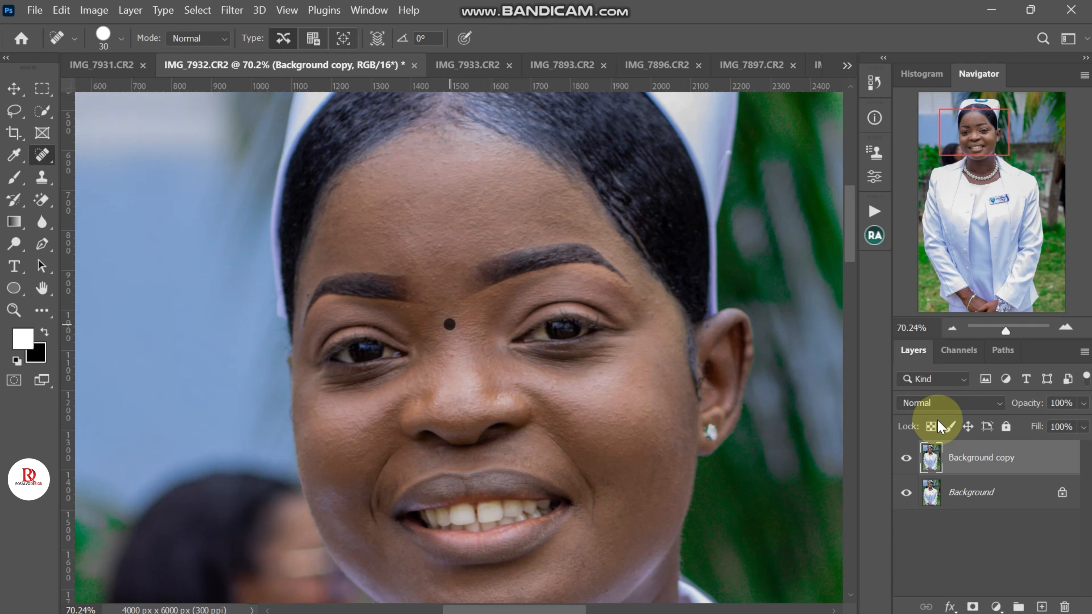
left_click(906, 458)
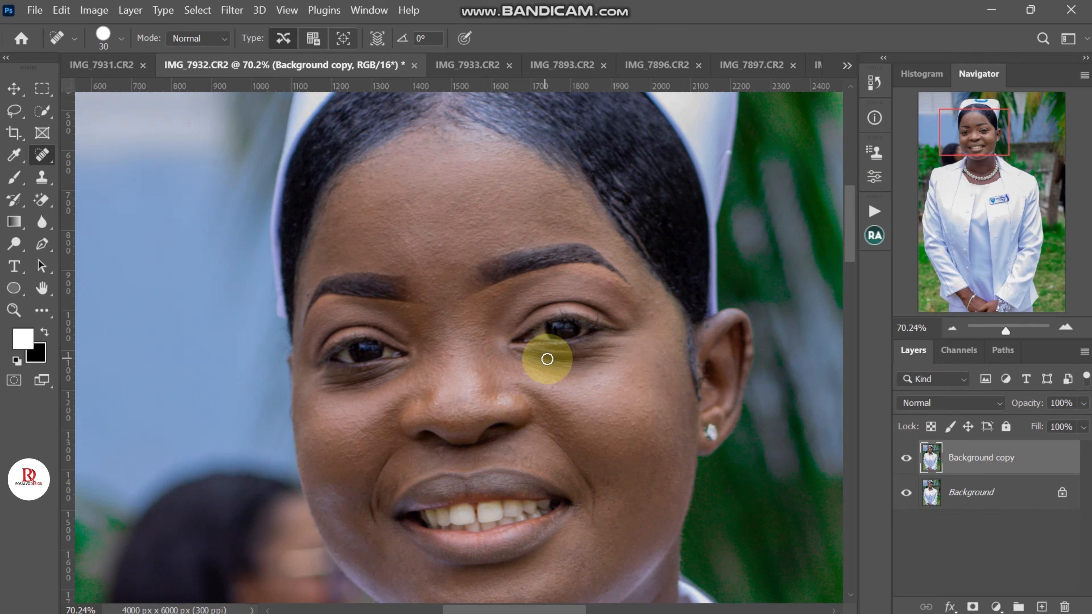
- Flatten the image into a single Background layer and switch to the Move tool
key("ctrl+0")
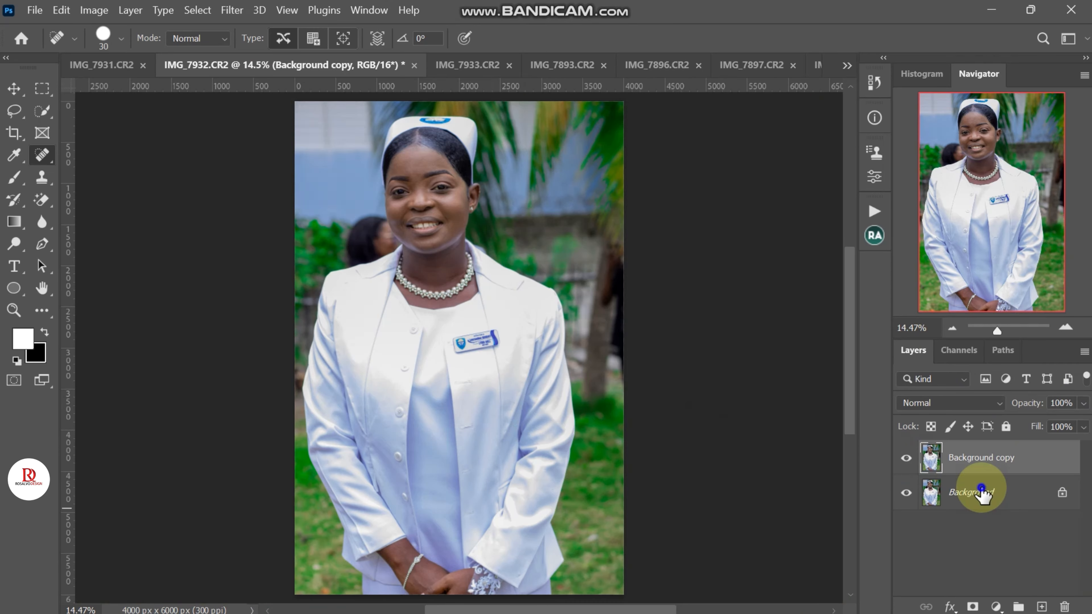
right_click(978, 493)
left_click(983, 439)
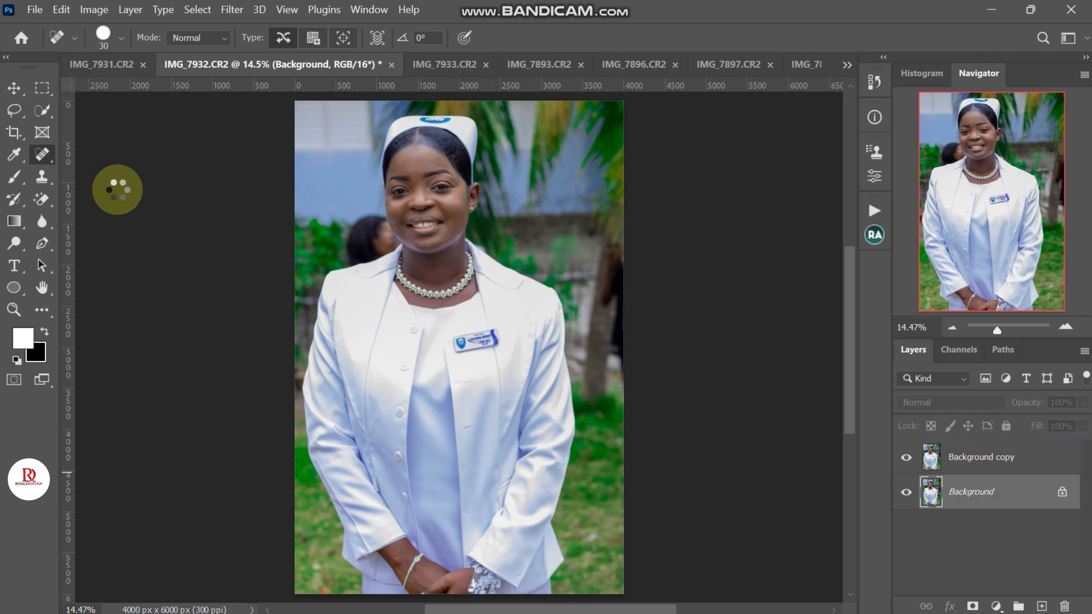
left_click(13, 87)
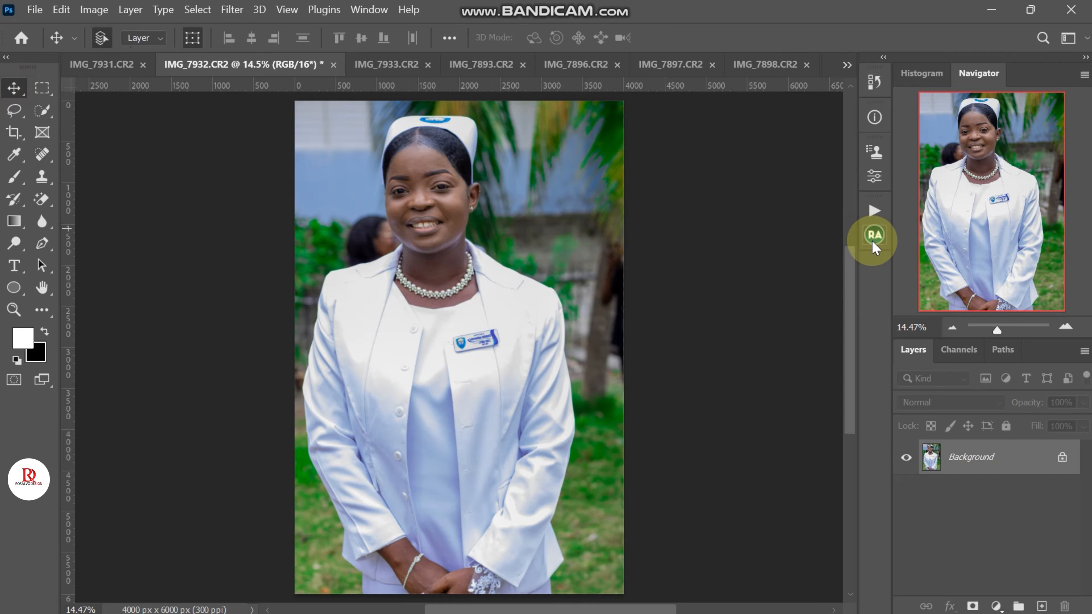
- Run the 16-bit SEP. FREQ. TankeuDesign frequency separation action with a Gaussian Blur radius of 3.2 pixels
left_click(874, 215)
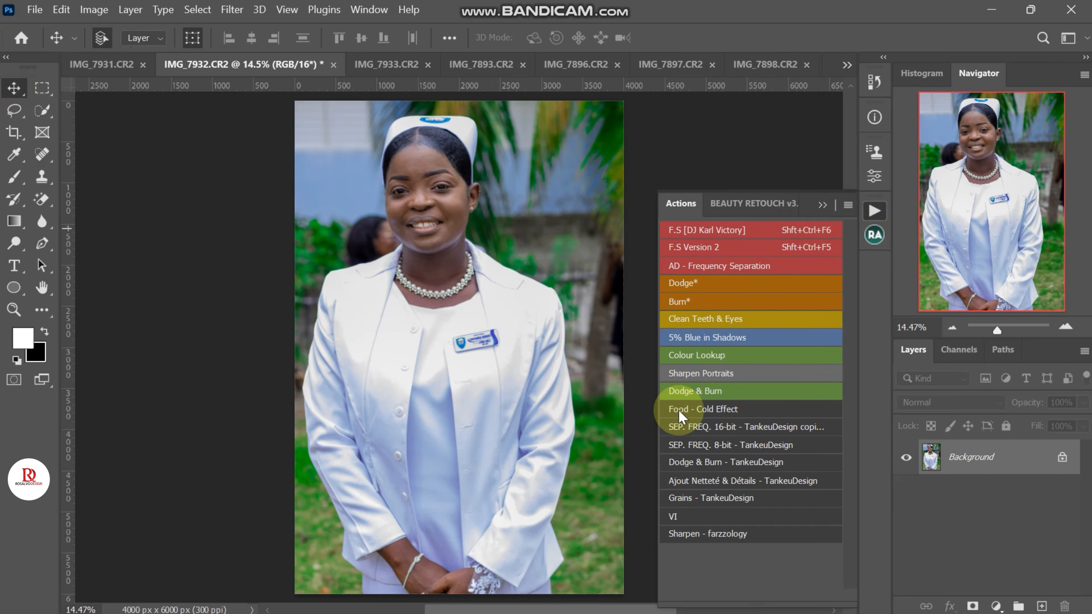
left_click(725, 424)
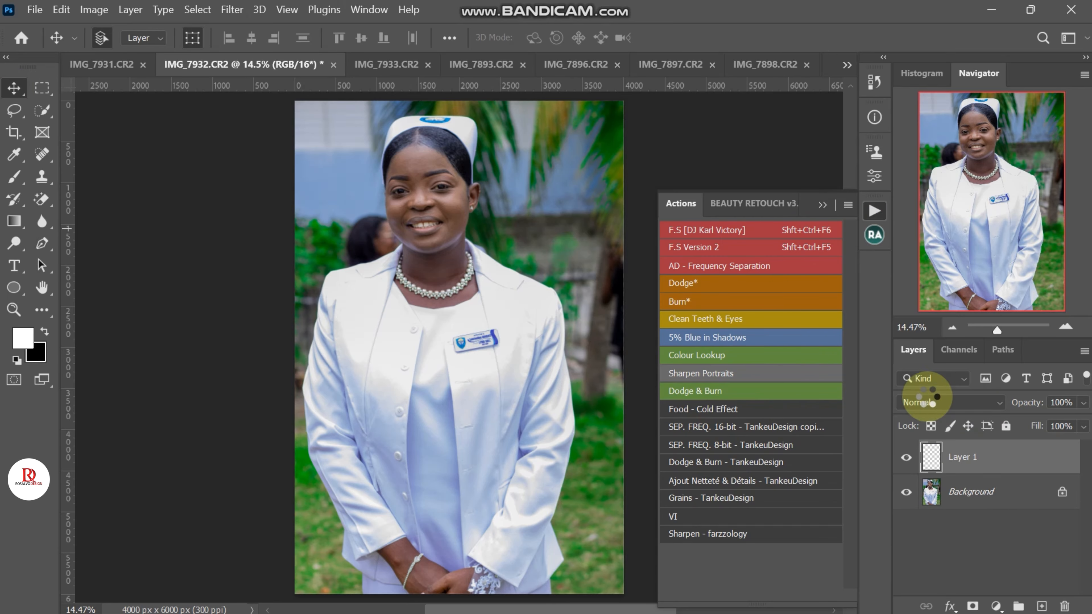
left_click(413, 161)
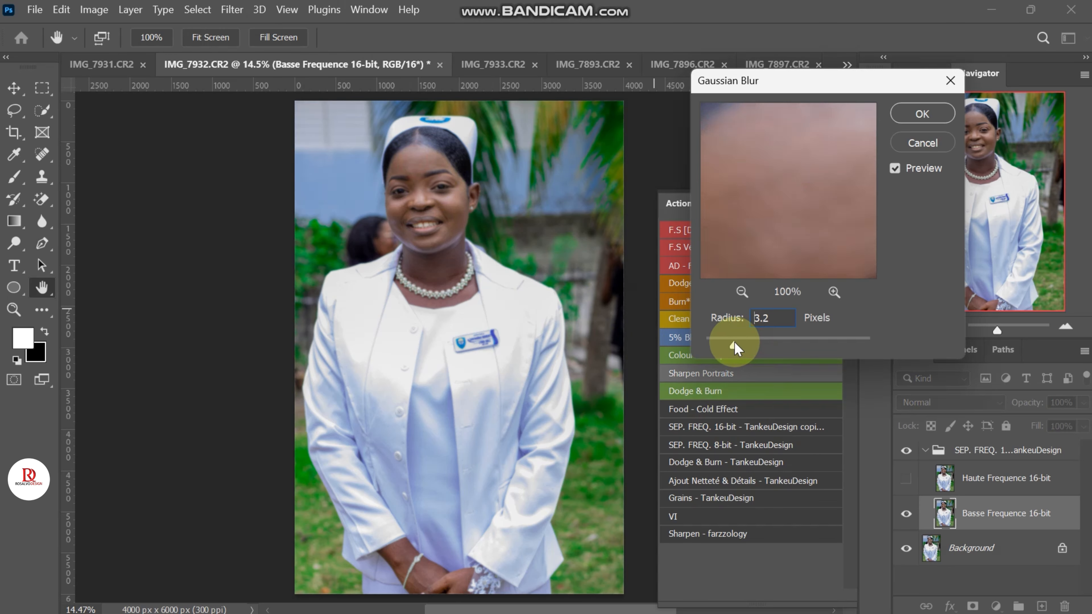
left_click(933, 113)
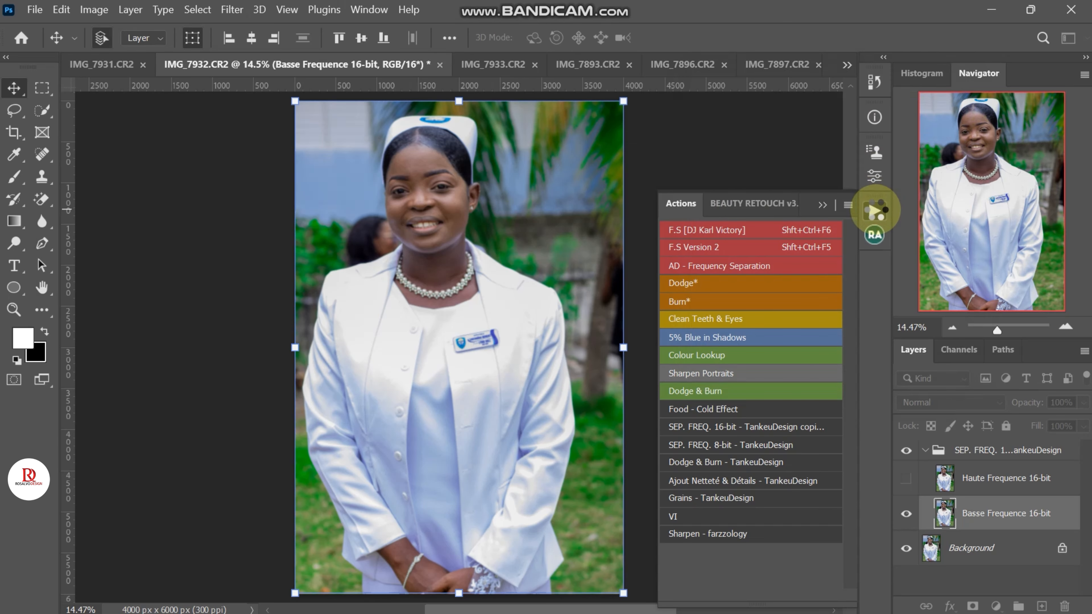
left_click(875, 210)
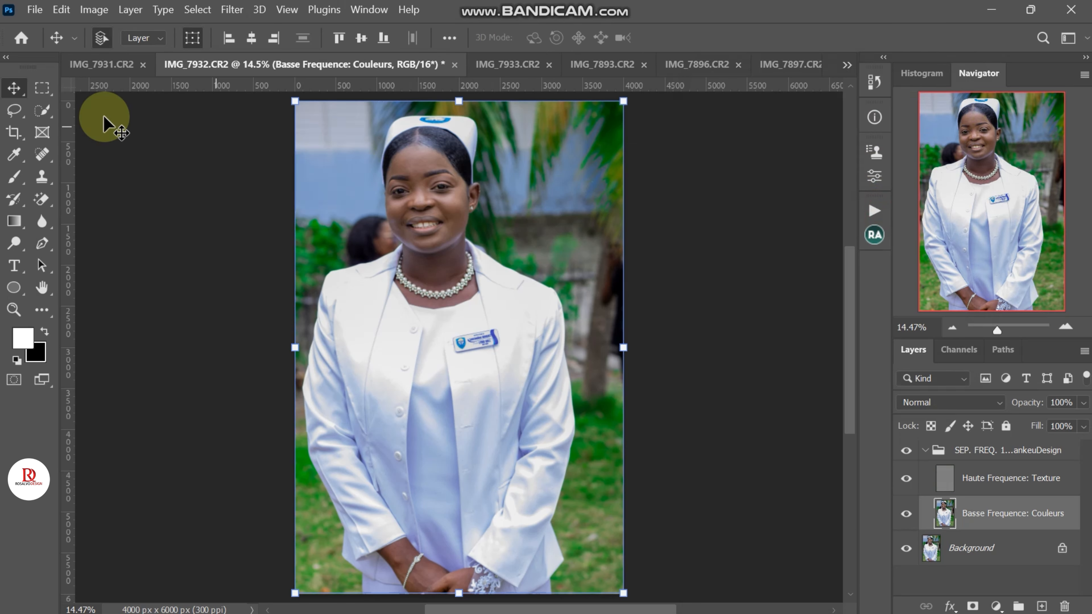
- Smooth the left part of the forehead on the Basse Frequence: Couleurs layer with the Mixer Brush at size 100
right_click(23, 185)
left_click(104, 225)
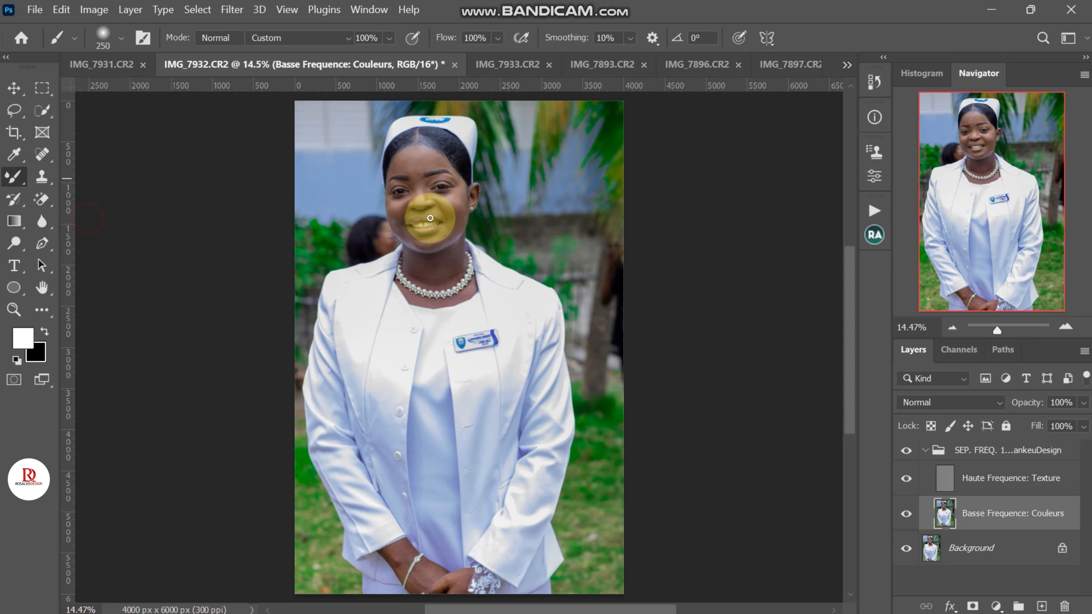
scroll(368, 198, "up", 6)
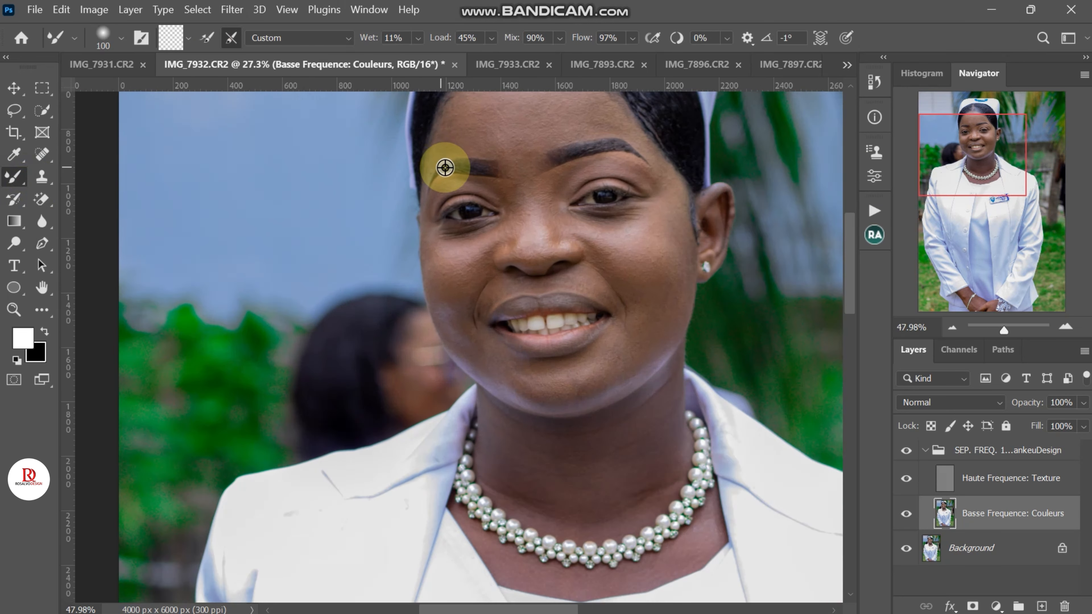
scroll(586, 202, "up", 4)
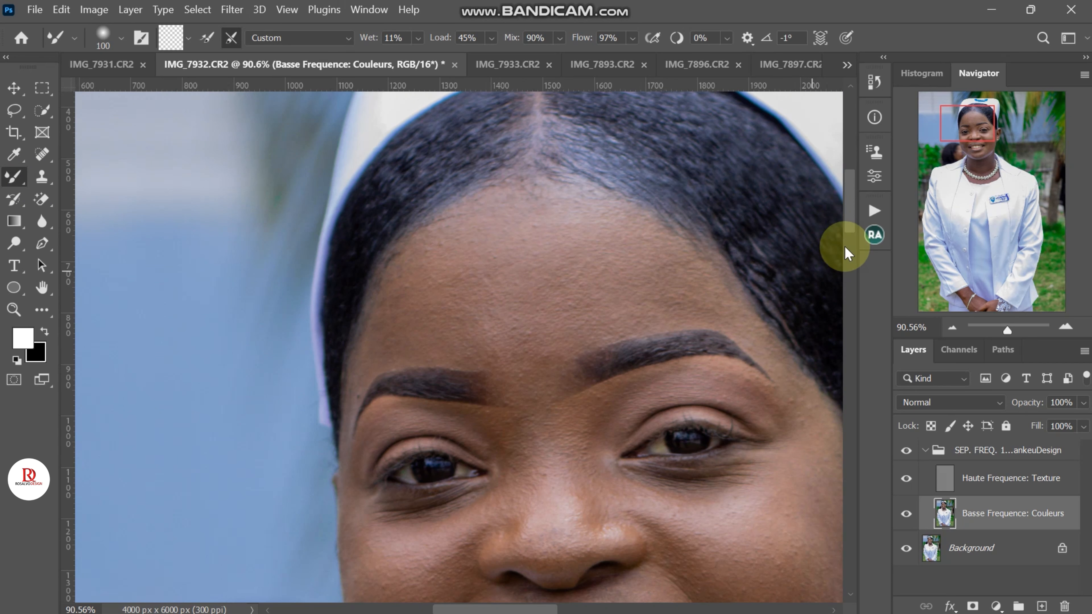
left_click(973, 122)
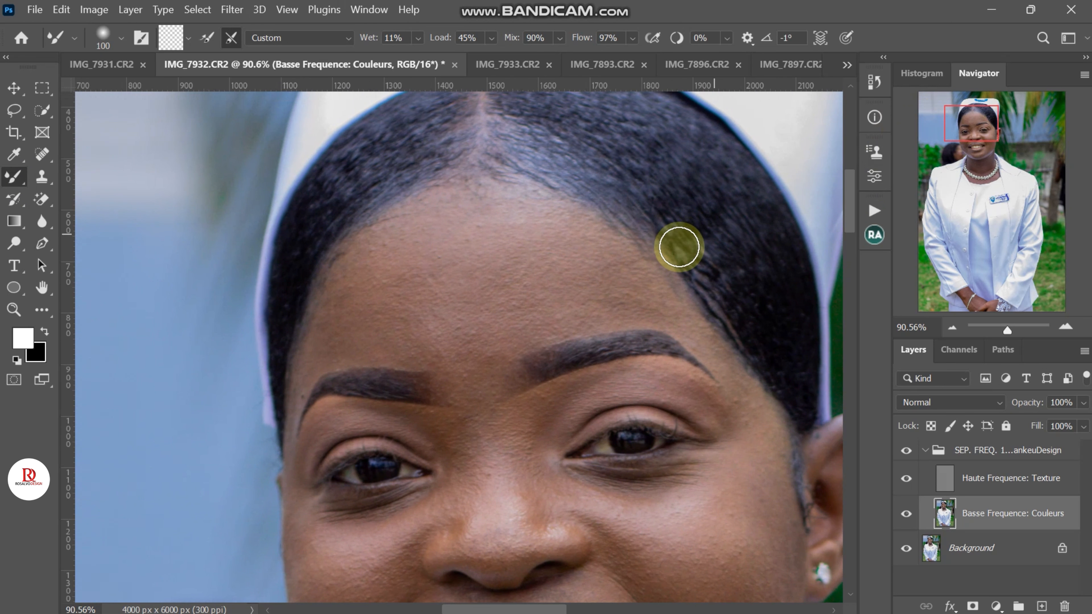
mouse_move(387, 271)
left_mouse_down()
mouse_move(371, 313)
mouse_move(362, 300)
mouse_move(345, 341)
mouse_move(343, 314)
left_mouse_up()
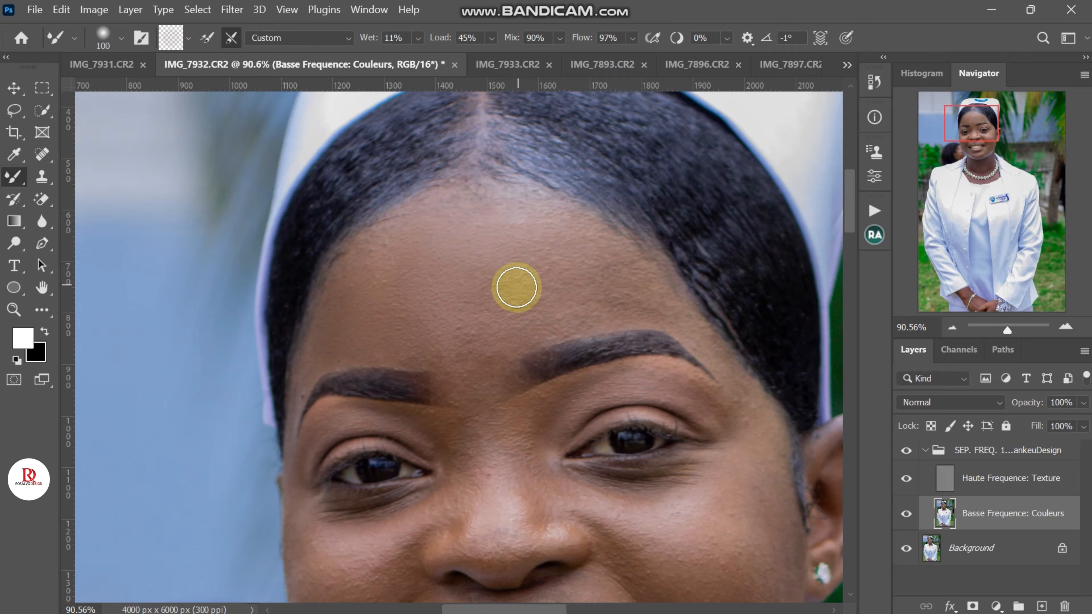
- Blend the skin tones across the middle and right of the forehead, then along the area above the brows
left_click_drag(505, 320, 594, 298)
left_click_drag(582, 251, 531, 219)
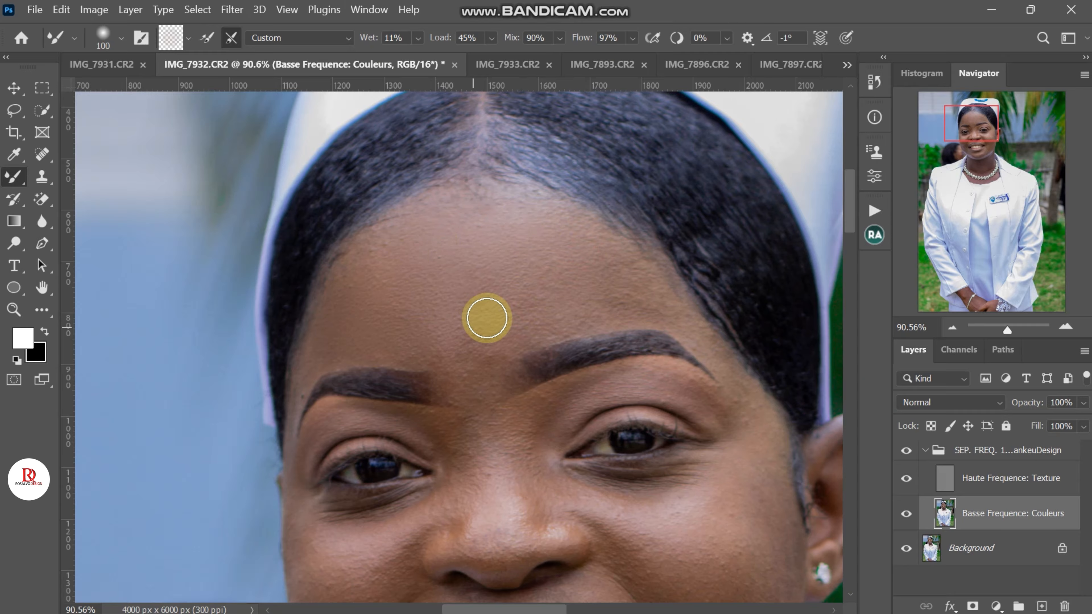
mouse_move(633, 278)
left_mouse_down()
mouse_move(627, 261)
mouse_move(600, 299)
left_mouse_up()
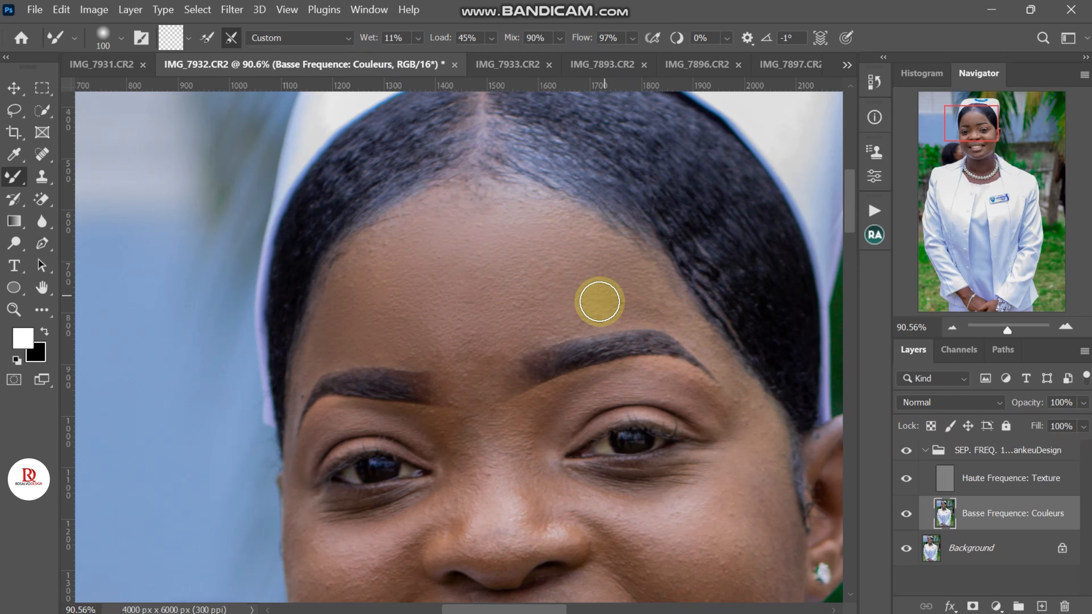
left_click_drag(602, 252, 545, 222)
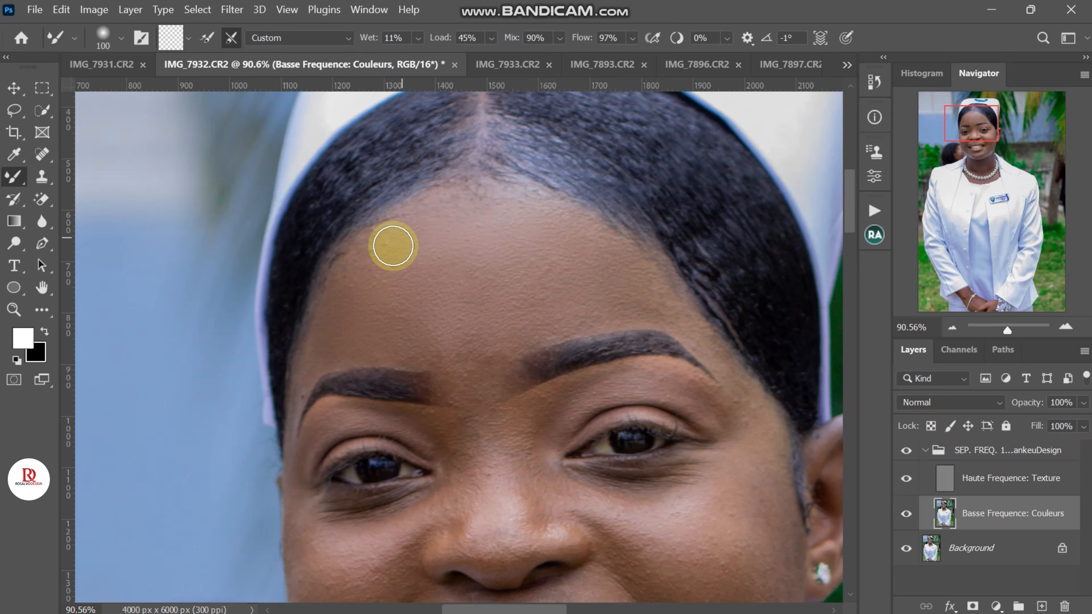
mouse_move(324, 349)
left_mouse_down()
mouse_move(348, 291)
mouse_move(338, 297)
mouse_move(372, 319)
mouse_move(449, 327)
mouse_move(478, 373)
mouse_move(519, 318)
mouse_move(563, 289)
mouse_move(645, 295)
mouse_move(562, 235)
mouse_move(499, 255)
mouse_move(437, 252)
mouse_move(367, 278)
mouse_move(320, 344)
mouse_move(480, 324)
left_mouse_up()
- Blend the skin of the upper forehead just below the hairline with the Mixer Brush
scroll(490, 322, "down", 2)
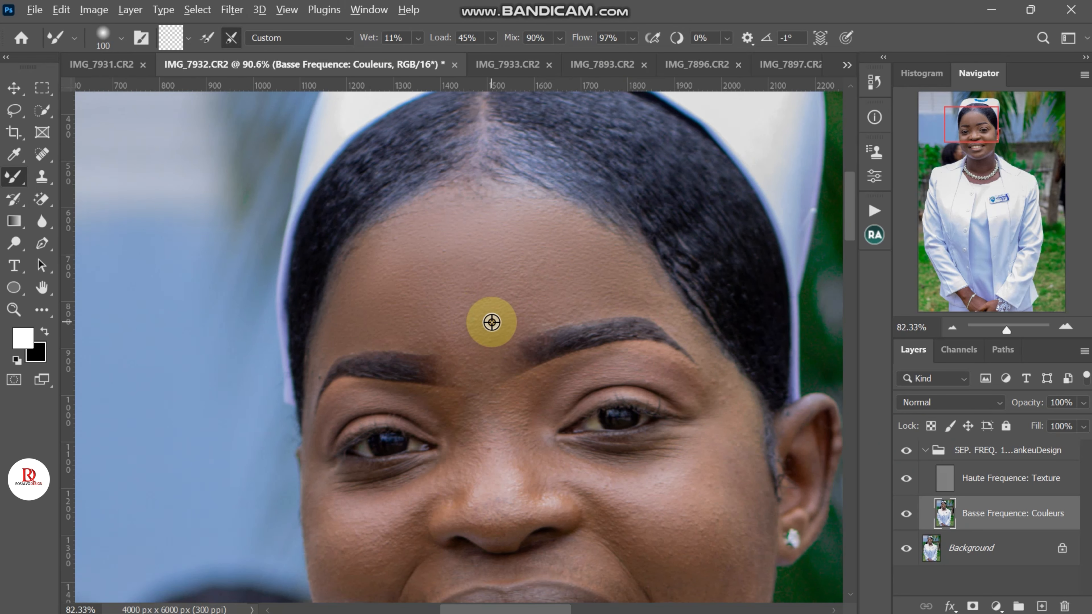
scroll(490, 322, "down", 2)
mouse_move(446, 202)
left_mouse_down()
mouse_move(385, 202)
mouse_move(491, 253)
mouse_move(472, 288)
mouse_move(486, 306)
mouse_move(508, 299)
mouse_move(497, 274)
mouse_move(499, 335)
mouse_move(484, 348)
mouse_move(472, 273)
mouse_move(481, 358)
mouse_move(467, 370)
mouse_move(509, 364)
mouse_move(515, 283)
mouse_move(518, 351)
mouse_move(533, 363)
mouse_move(532, 316)
mouse_move(565, 265)
mouse_move(539, 254)
mouse_move(594, 240)
mouse_move(566, 251)
mouse_move(586, 233)
mouse_move(540, 252)
mouse_move(645, 242)
mouse_move(702, 273)
mouse_move(698, 248)
mouse_move(687, 299)
mouse_move(581, 326)
mouse_move(654, 314)
mouse_move(642, 327)
mouse_move(606, 321)
mouse_move(631, 312)
mouse_move(639, 325)
mouse_move(587, 342)
mouse_move(611, 361)
mouse_move(705, 309)
mouse_move(712, 346)
mouse_move(691, 471)
mouse_move(699, 387)
mouse_move(644, 437)
mouse_move(517, 450)
mouse_move(614, 467)
mouse_move(703, 367)
mouse_move(589, 446)
mouse_move(526, 445)
mouse_move(492, 395)
mouse_move(498, 430)
mouse_move(458, 374)
mouse_move(463, 402)
mouse_move(505, 433)
mouse_move(443, 351)
mouse_move(443, 317)
mouse_move(441, 352)
mouse_move(479, 321)
mouse_move(460, 349)
mouse_move(451, 354)
mouse_move(505, 277)
mouse_move(475, 295)
mouse_move(444, 288)
mouse_move(439, 273)
mouse_move(469, 230)
mouse_move(486, 249)
mouse_move(513, 256)
mouse_move(519, 241)
mouse_move(522, 253)
mouse_move(469, 236)
left_mouse_up()
- Reduce the Mixer Brush size to 60 and blend the left temple, cheek and the skin beside the nose down to the upper lip
key("bracketleft")
key("bracketleft")
key("bracketright")
scroll(698, 387, "down", 3)
key("bracketleft")
key("bracketleft")
key("bracketleft")
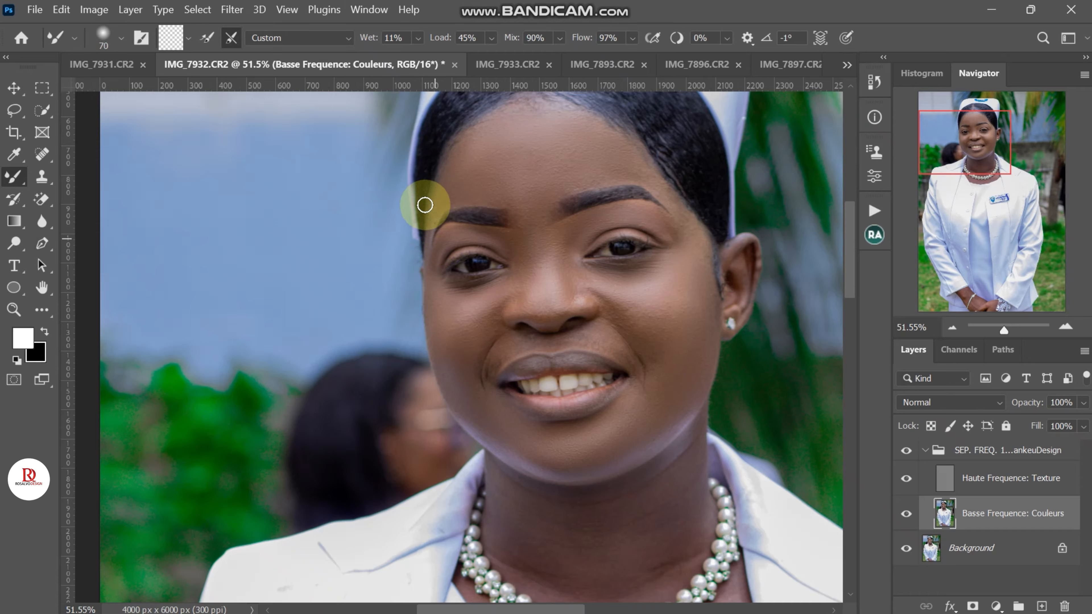
left_click_drag(443, 190, 440, 208)
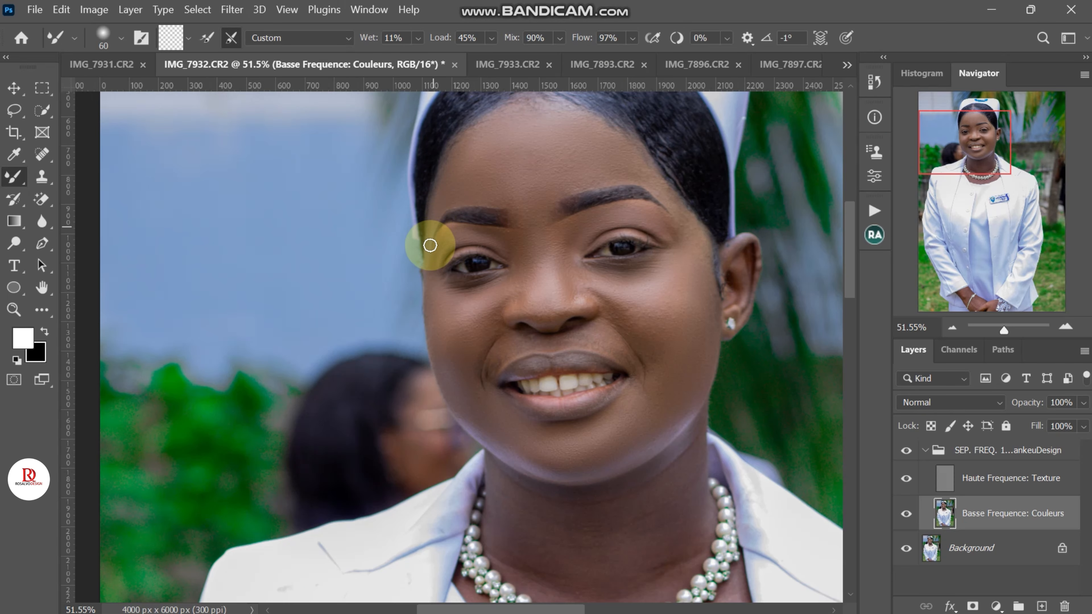
mouse_move(430, 278)
left_mouse_down()
mouse_move(456, 230)
mouse_move(479, 231)
mouse_move(510, 233)
mouse_move(524, 304)
left_mouse_up()
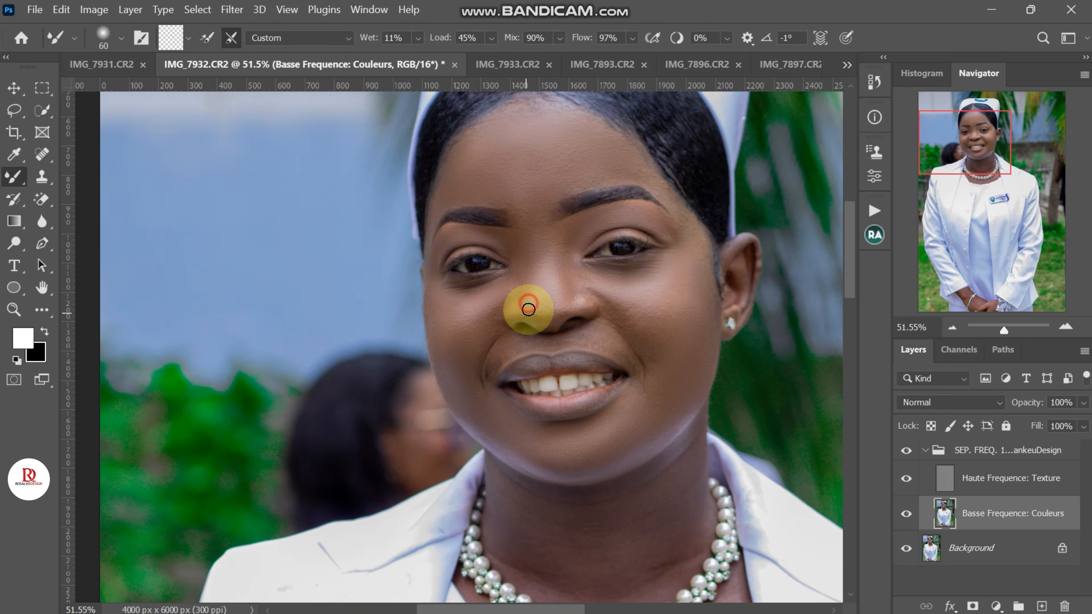
scroll(556, 322, "up", 3)
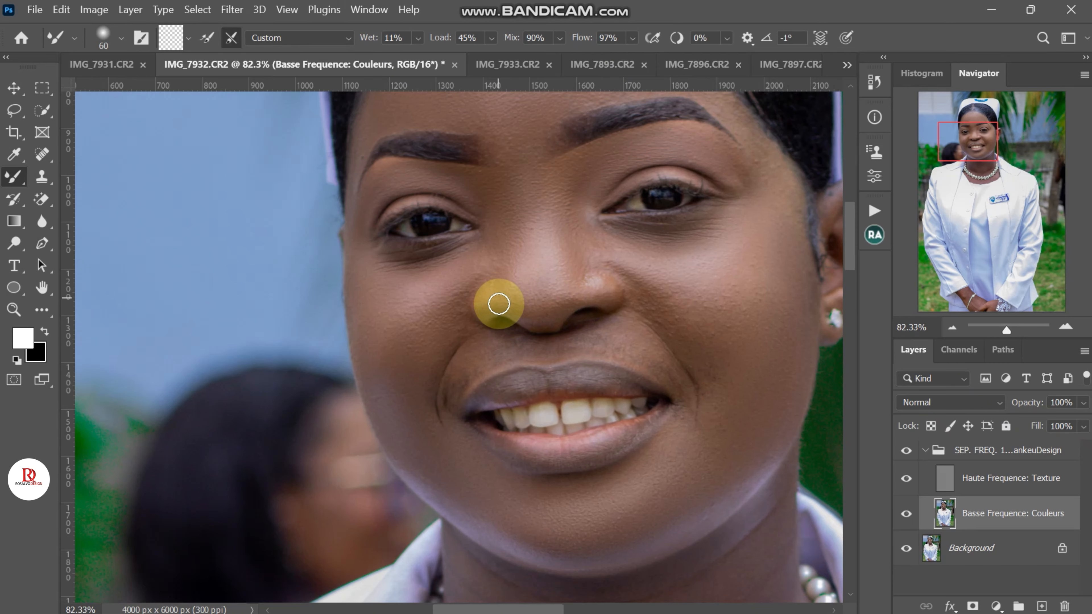
mouse_move(499, 304)
left_mouse_down()
mouse_move(554, 314)
mouse_move(598, 293)
mouse_move(515, 307)
mouse_move(473, 279)
mouse_move(463, 286)
mouse_move(438, 327)
mouse_move(433, 432)
mouse_move(455, 333)
mouse_move(443, 331)
mouse_move(420, 383)
mouse_move(415, 340)
mouse_move(377, 367)
mouse_move(367, 348)
mouse_move(392, 422)
mouse_move(417, 424)
mouse_move(503, 368)
left_mouse_up()
- Set the Mixer Brush size to 90 and blend the skin tones on both cheeks
scroll(503, 367, "down", 3)
scroll(503, 367, "down", 3)
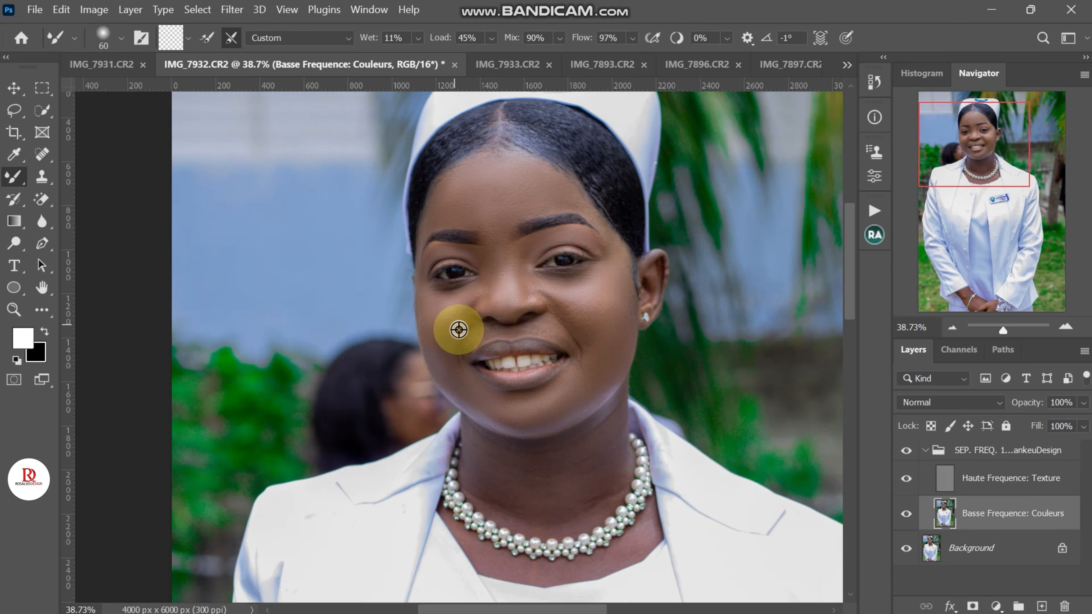
scroll(458, 330, "up", 1)
key("bracketright")
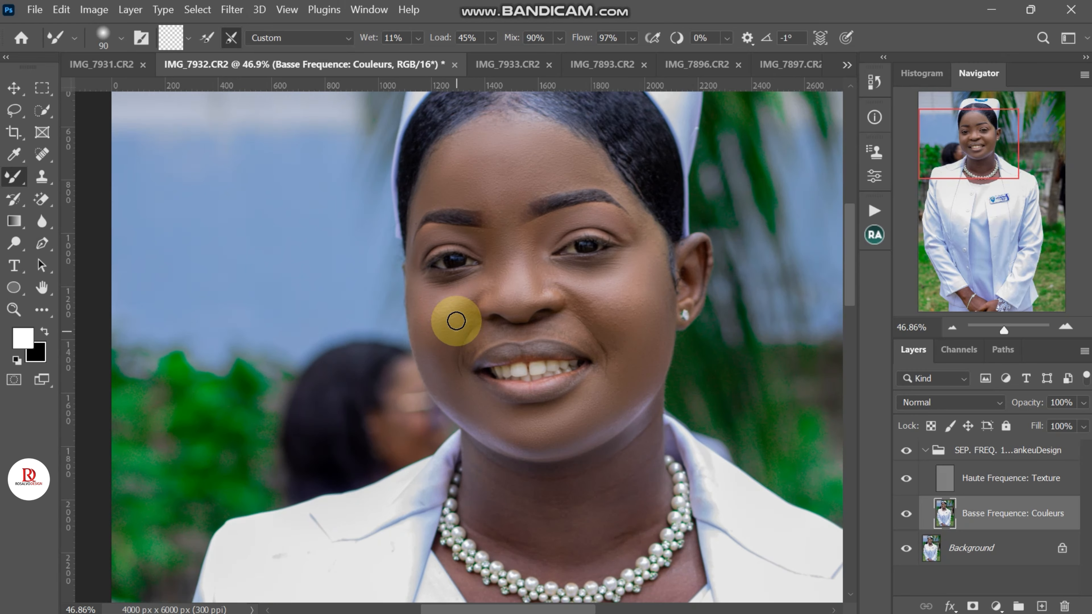
mouse_move(443, 337)
left_mouse_down()
mouse_move(433, 304)
mouse_move(428, 341)
mouse_move(411, 313)
mouse_move(459, 392)
mouse_move(453, 364)
mouse_move(455, 396)
mouse_move(432, 357)
mouse_move(478, 411)
mouse_move(469, 395)
mouse_move(534, 439)
mouse_move(573, 430)
mouse_move(617, 388)
mouse_move(621, 367)
mouse_move(599, 318)
left_mouse_up()
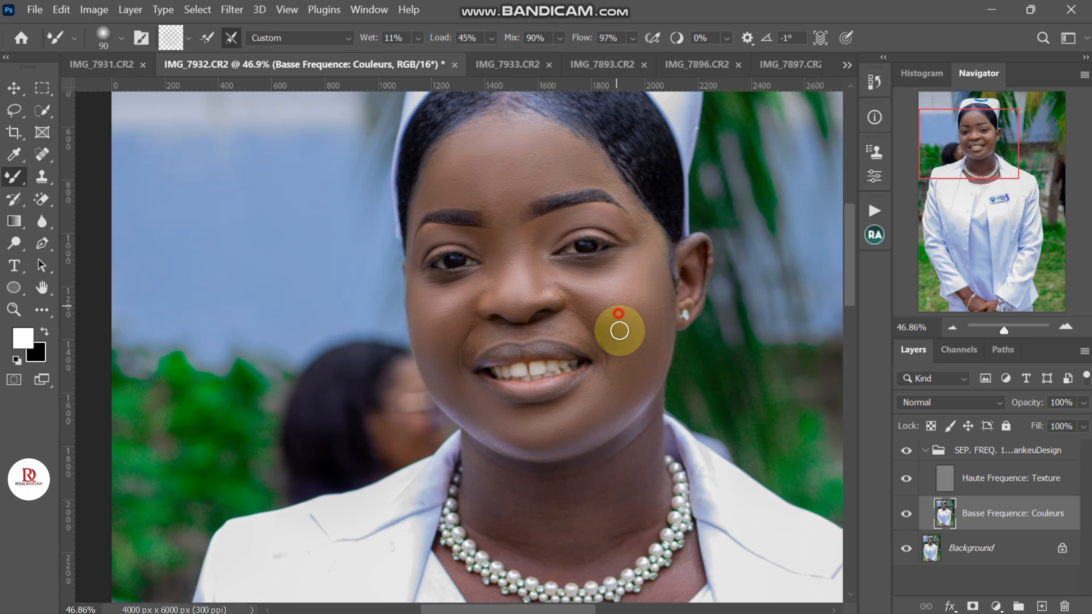
- Blend the skin tones from the earring-side cheek up to the area between the brows and beside the nose
mouse_move(608, 351)
left_mouse_down()
mouse_move(585, 327)
mouse_move(490, 331)
mouse_move(461, 372)
mouse_move(483, 340)
mouse_move(466, 361)
mouse_move(474, 342)
mouse_move(499, 327)
mouse_move(572, 320)
mouse_move(581, 307)
mouse_move(573, 292)
mouse_move(623, 297)
mouse_move(632, 305)
mouse_move(618, 319)
mouse_move(638, 280)
mouse_move(641, 314)
mouse_move(631, 317)
mouse_move(660, 278)
mouse_move(667, 284)
mouse_move(663, 297)
mouse_move(646, 291)
mouse_move(644, 323)
mouse_move(655, 263)
mouse_move(647, 233)
mouse_move(627, 198)
mouse_move(580, 165)
mouse_move(590, 163)
mouse_move(563, 148)
mouse_move(597, 183)
mouse_move(475, 151)
mouse_move(498, 202)
left_mouse_up()
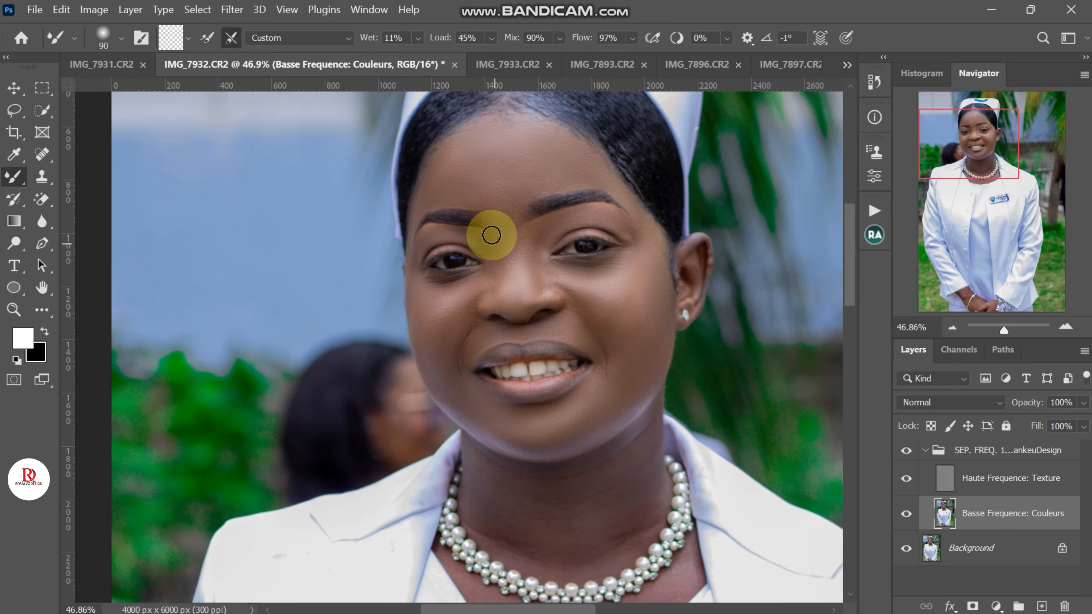
mouse_move(505, 248)
left_mouse_down()
mouse_move(508, 266)
mouse_move(469, 299)
left_mouse_up()
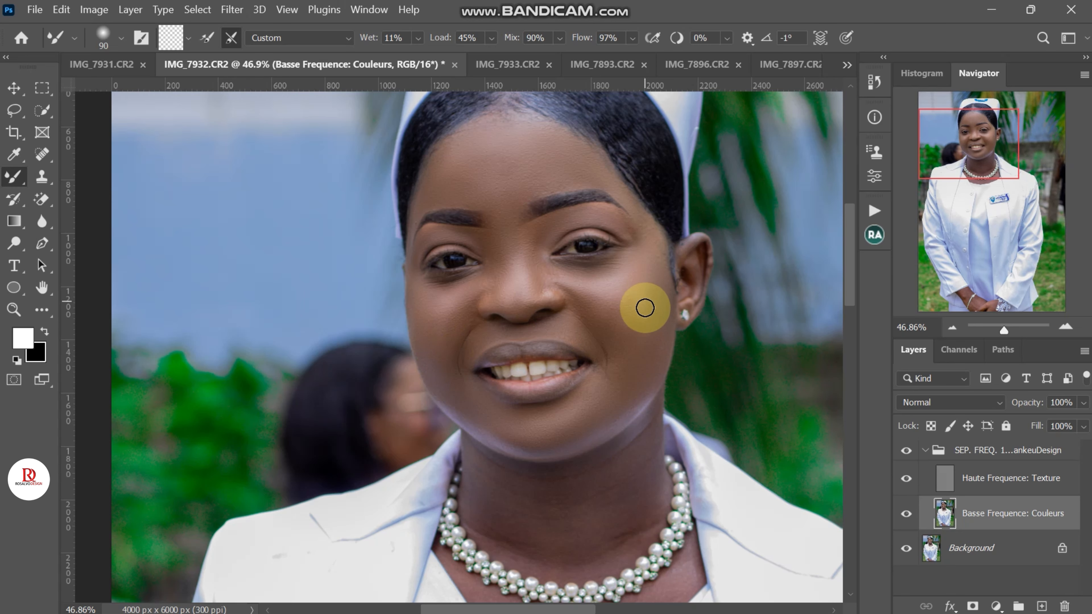
- Enlarge the Mixer Brush to 150 and then 200, and blend the skin tones across both cheeks and the forehead
scroll(632, 296, "down", 1)
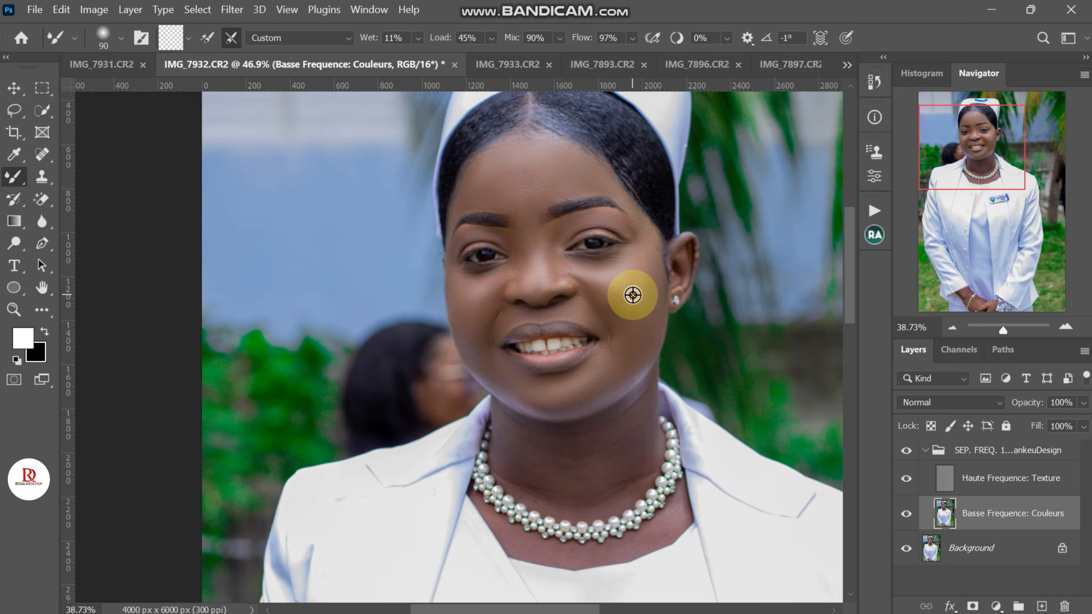
scroll(633, 295, "down", 1)
key("bracketright")
key("bracketright")
key("bracketright")
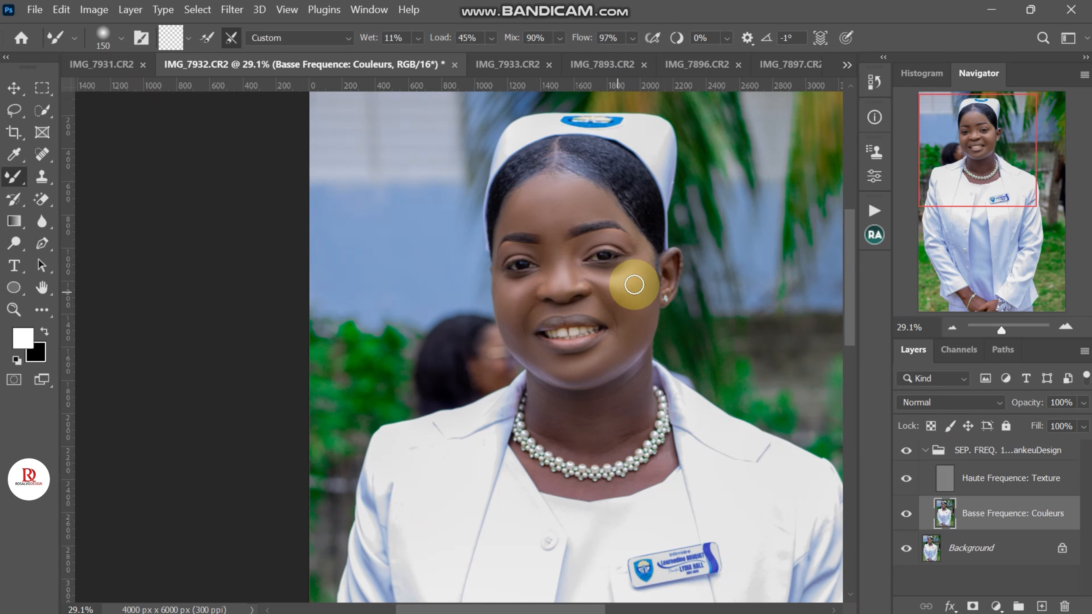
mouse_move(646, 286)
left_mouse_down()
mouse_move(632, 328)
mouse_move(617, 289)
mouse_move(630, 319)
mouse_move(643, 274)
left_mouse_up()
left_click_drag(646, 302, 643, 322)
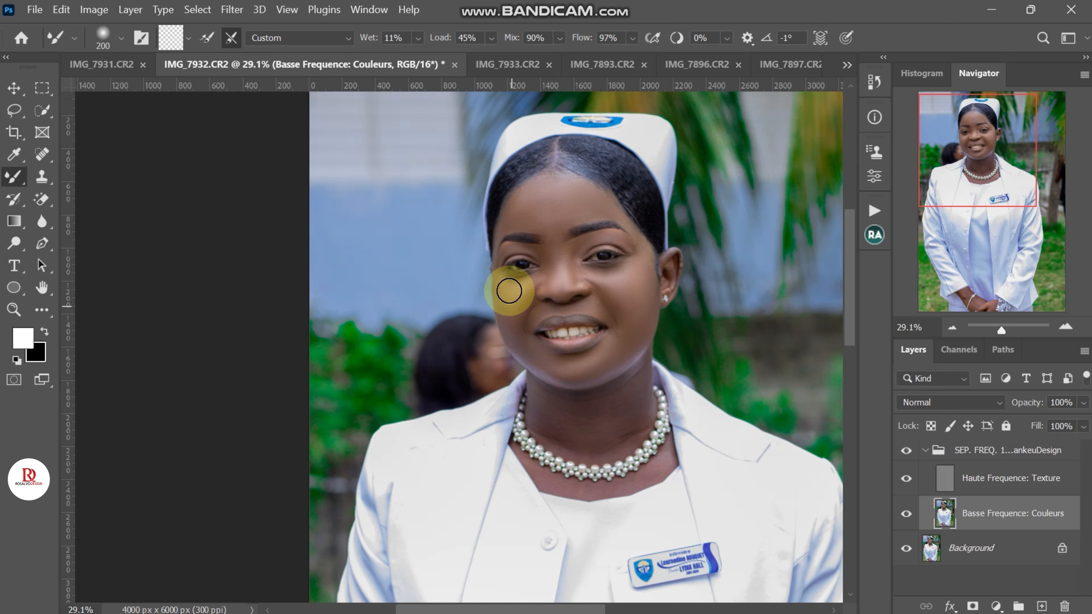
mouse_move(551, 211)
left_mouse_down()
mouse_move(592, 195)
mouse_move(562, 195)
left_mouse_up()
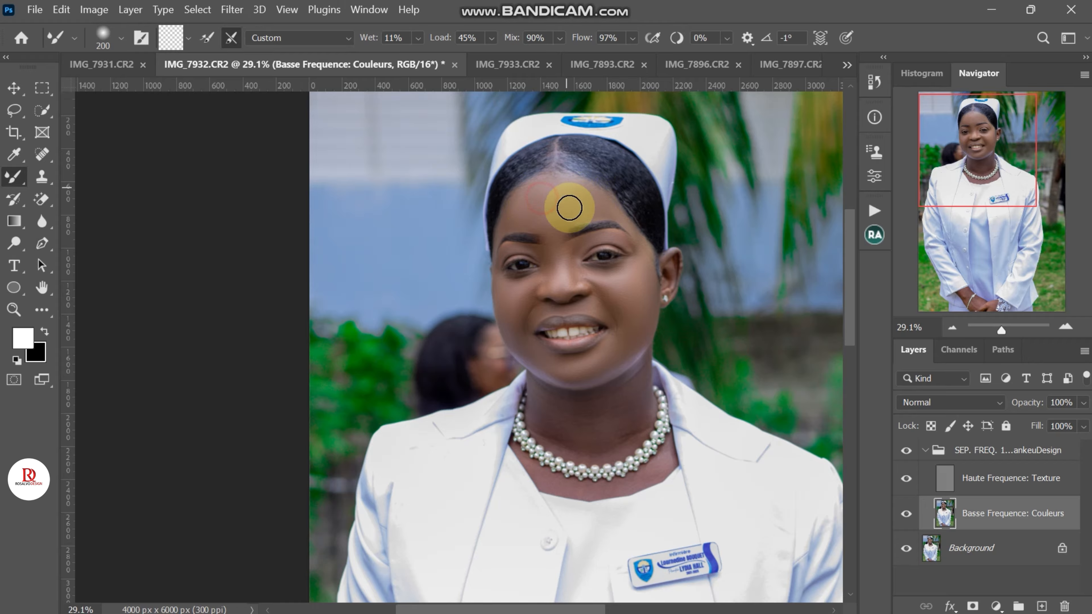
mouse_move(563, 228)
left_mouse_down()
mouse_move(585, 286)
mouse_move(644, 286)
mouse_move(645, 312)
mouse_move(617, 349)
mouse_move(641, 331)
left_mouse_up()
- Blend the skin tones of the neck between the chin and the pearl necklace with the size 200 Mixer Brush
scroll(583, 364, "down", 3)
scroll(574, 365, "up", 3)
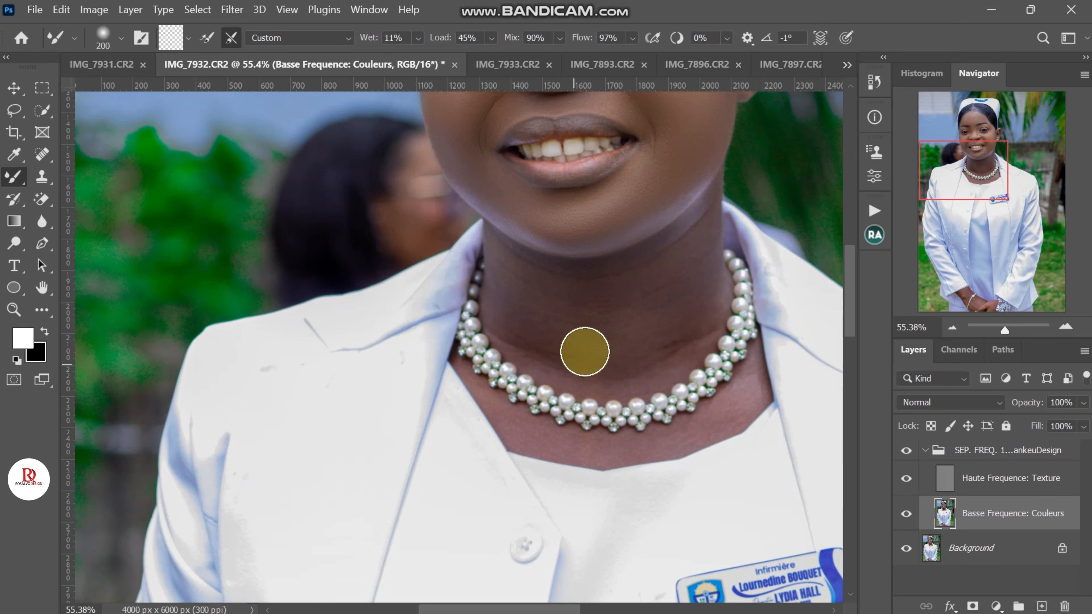
mouse_move(583, 349)
left_mouse_down()
mouse_move(626, 309)
mouse_move(569, 306)
mouse_move(539, 287)
left_mouse_up()
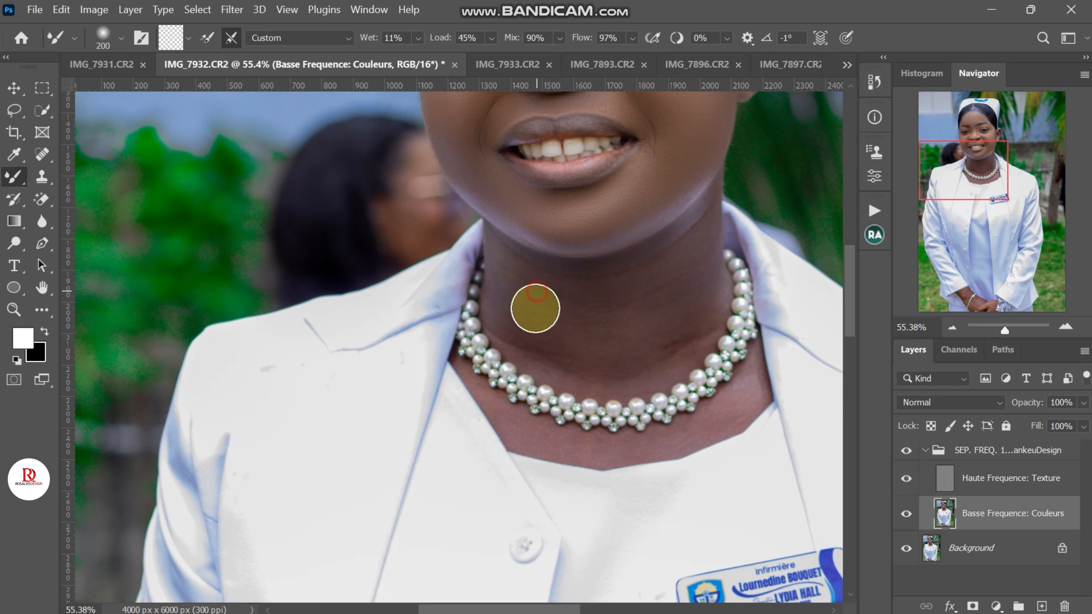
mouse_move(532, 313)
left_mouse_down()
mouse_move(601, 334)
mouse_move(576, 320)
mouse_move(642, 303)
mouse_move(664, 257)
mouse_move(582, 298)
mouse_move(544, 283)
mouse_move(594, 296)
mouse_move(520, 303)
mouse_move(594, 362)
mouse_move(655, 327)
mouse_move(627, 370)
mouse_move(661, 332)
mouse_move(642, 343)
mouse_move(649, 301)
mouse_move(683, 250)
mouse_move(653, 275)
mouse_move(603, 279)
mouse_move(518, 252)
mouse_move(562, 273)
mouse_move(524, 268)
mouse_move(695, 231)
mouse_move(703, 303)
mouse_move(690, 310)
mouse_move(668, 294)
mouse_move(698, 305)
mouse_move(684, 365)
mouse_move(645, 386)
mouse_move(583, 387)
mouse_move(601, 378)
mouse_move(503, 348)
mouse_move(564, 364)
left_mouse_up()
- Reduce the Mixer Brush size to 125 and blend the lower neck along the necklace and the chest skin beneath it
key("bracketleft")
key("bracketleft")
key("bracketleft")
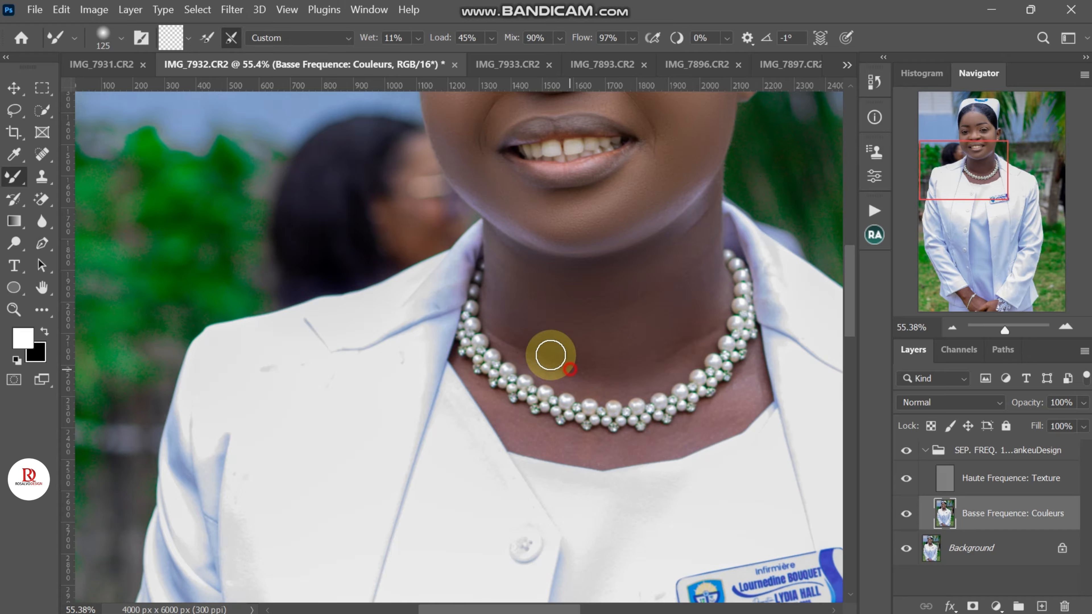
mouse_move(550, 355)
left_mouse_down()
mouse_move(513, 276)
mouse_move(505, 307)
mouse_move(528, 351)
mouse_move(589, 378)
mouse_move(650, 384)
mouse_move(698, 331)
mouse_move(667, 375)
mouse_move(625, 376)
mouse_move(605, 362)
mouse_move(588, 297)
mouse_move(506, 272)
mouse_move(529, 283)
mouse_move(627, 278)
mouse_move(696, 222)
mouse_move(706, 233)
mouse_move(703, 325)
mouse_move(673, 347)
mouse_move(589, 377)
mouse_move(513, 338)
mouse_move(681, 440)
left_mouse_up()
- Reduce the Mixer Brush size to 80 and blend the skin close to the necklace and the jacket collar
scroll(671, 465, "up", 3)
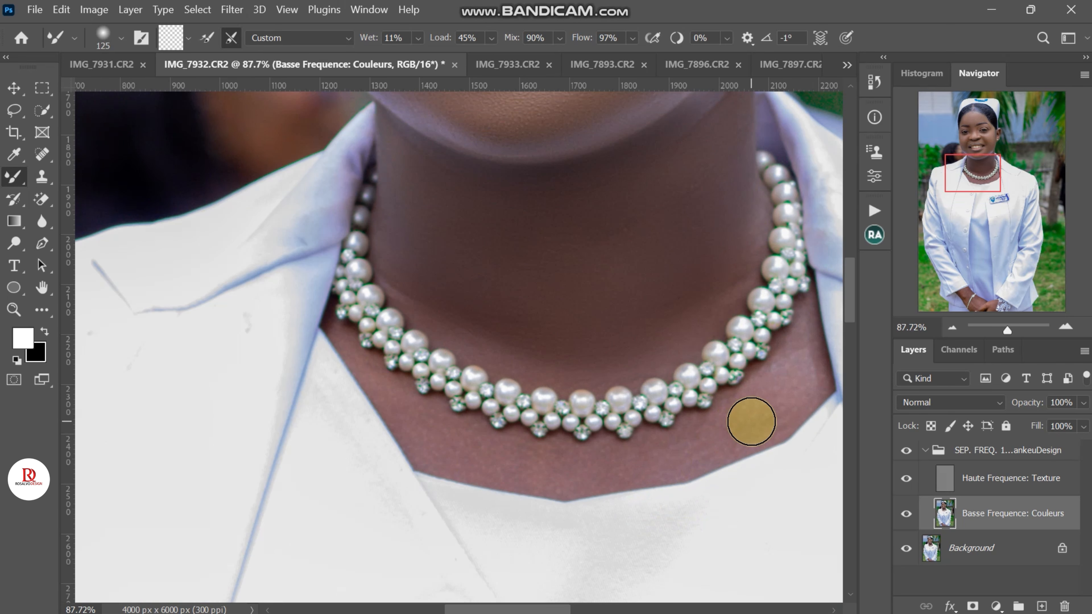
key("bracketleft")
key("bracketleft")
key("bracketleft")
mouse_move(792, 364)
left_mouse_down()
mouse_move(774, 393)
mouse_move(793, 394)
mouse_move(795, 337)
mouse_move(782, 399)
mouse_move(762, 417)
mouse_move(638, 464)
mouse_move(743, 432)
mouse_move(591, 471)
mouse_move(444, 457)
mouse_move(386, 394)
mouse_move(501, 453)
mouse_move(563, 468)
mouse_move(749, 438)
mouse_move(781, 406)
mouse_move(792, 360)
mouse_move(747, 424)
mouse_move(728, 426)
mouse_move(654, 349)
left_mouse_up()
- Smooth the neck skin under the jaw on the earring side, enlarging the Mixer Brush to 200
scroll(649, 350, "down", 5)
scroll(646, 351, "down", 1)
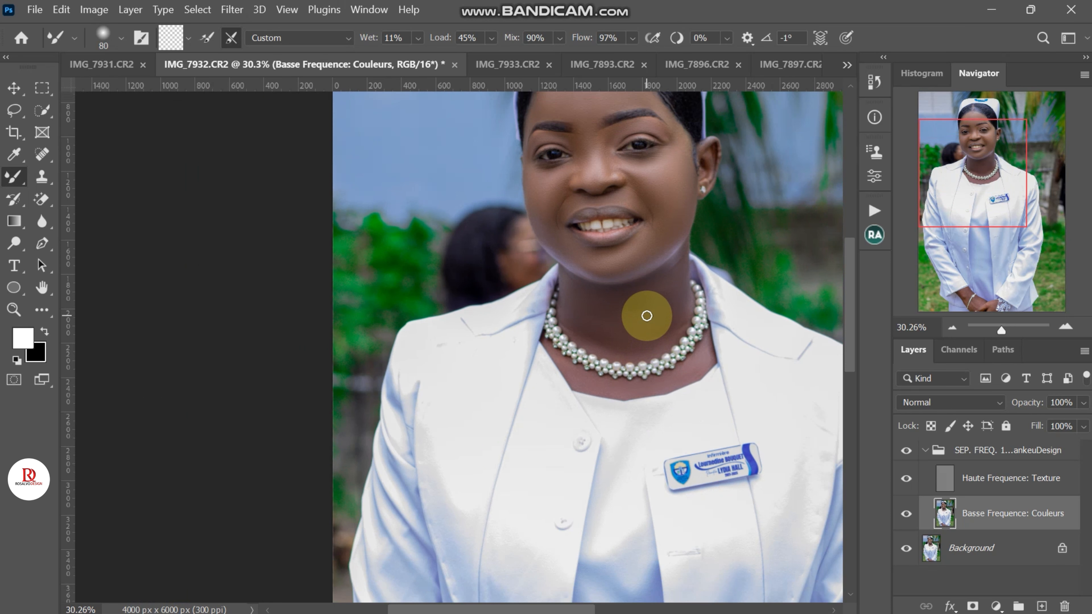
mouse_move(672, 281)
left_mouse_down()
mouse_move(641, 330)
mouse_move(654, 285)
mouse_move(622, 316)
mouse_move(582, 295)
mouse_move(651, 295)
mouse_move(665, 313)
mouse_move(605, 341)
mouse_move(583, 330)
mouse_move(654, 304)
left_mouse_up()
key("bracketright")
key("bracketright")
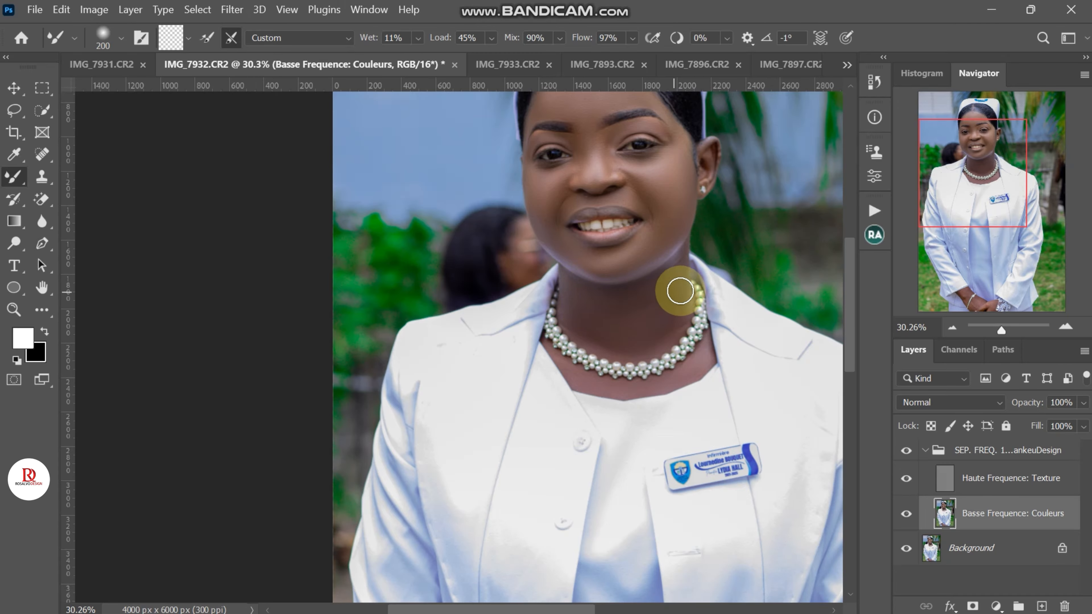
- Set the Mixer Brush size to 125 and blend the skin of the forearm, wrist and hands around the bracelet
left_click_drag(924, 215, 984, 331)
scroll(347, 468, "down", 5)
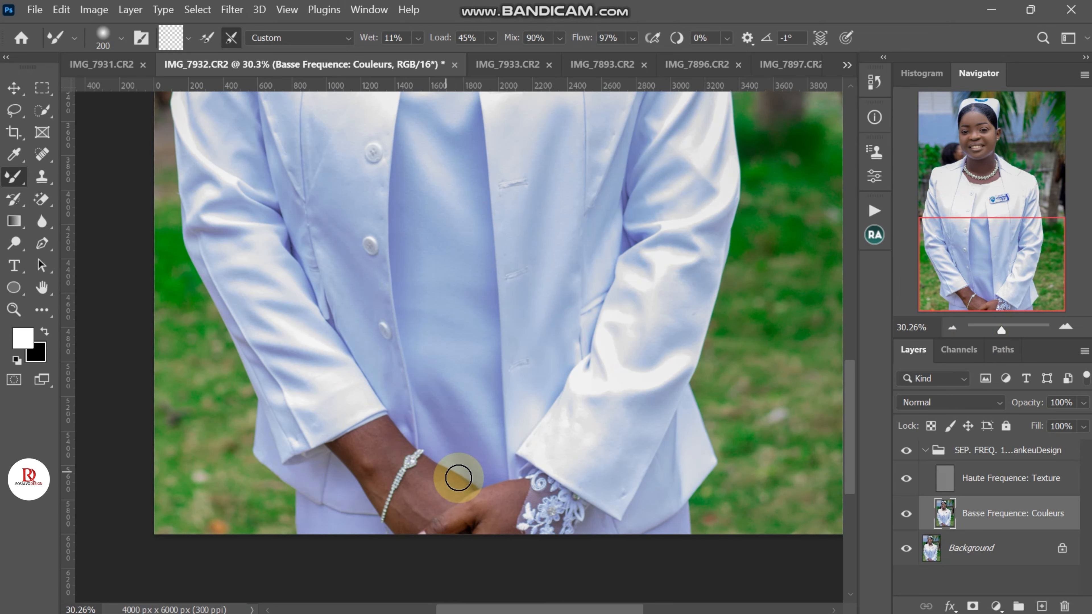
scroll(411, 388, "up", 1, "alt")
scroll(411, 388, "up", 5, "alt")
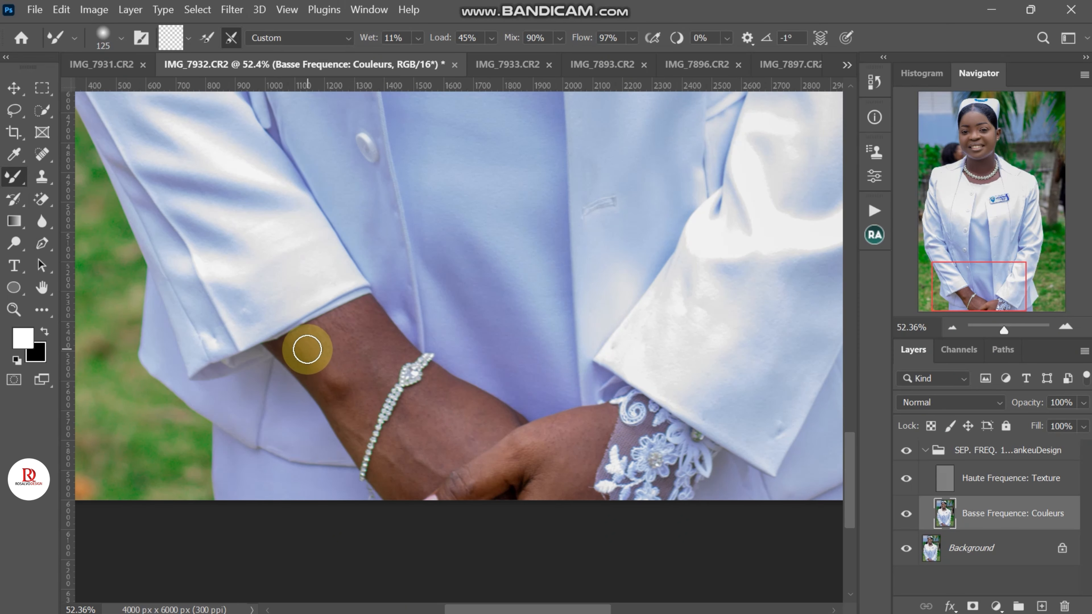
mouse_move(307, 350)
left_mouse_down()
mouse_move(335, 327)
mouse_move(363, 354)
mouse_move(357, 394)
mouse_move(313, 370)
mouse_move(314, 351)
mouse_move(351, 320)
mouse_move(314, 342)
mouse_move(363, 354)
mouse_move(375, 374)
mouse_move(355, 422)
mouse_move(364, 312)
mouse_move(314, 333)
mouse_move(309, 350)
mouse_move(417, 414)
left_mouse_up()
mouse_move(416, 451)
left_mouse_down()
mouse_move(412, 403)
mouse_move(435, 391)
mouse_move(493, 430)
mouse_move(437, 385)
mouse_move(444, 463)
mouse_move(434, 473)
mouse_move(413, 460)
mouse_move(413, 401)
mouse_move(401, 487)
mouse_move(448, 452)
mouse_move(429, 482)
mouse_move(456, 451)
mouse_move(433, 400)
mouse_move(468, 445)
mouse_move(498, 426)
mouse_move(568, 428)
mouse_move(524, 462)
mouse_move(483, 472)
mouse_move(545, 437)
mouse_move(562, 465)
mouse_move(541, 492)
mouse_move(595, 424)
mouse_move(553, 431)
mouse_move(596, 430)
mouse_move(564, 493)
mouse_move(590, 438)
mouse_move(562, 432)
mouse_move(467, 475)
mouse_move(524, 455)
mouse_move(454, 495)
mouse_move(511, 461)
mouse_move(561, 450)
mouse_move(532, 500)
mouse_move(553, 498)
mouse_move(460, 454)
mouse_move(443, 389)
mouse_move(417, 478)
mouse_move(401, 471)
mouse_move(398, 392)
mouse_move(365, 371)
mouse_move(364, 348)
mouse_move(349, 330)
mouse_move(321, 336)
mouse_move(334, 344)
mouse_move(309, 342)
mouse_move(310, 353)
mouse_move(347, 364)
mouse_move(350, 326)
mouse_move(388, 360)
mouse_move(370, 316)
mouse_move(382, 344)
mouse_move(358, 415)
mouse_move(307, 347)
mouse_move(342, 323)
mouse_move(368, 376)
left_mouse_up()
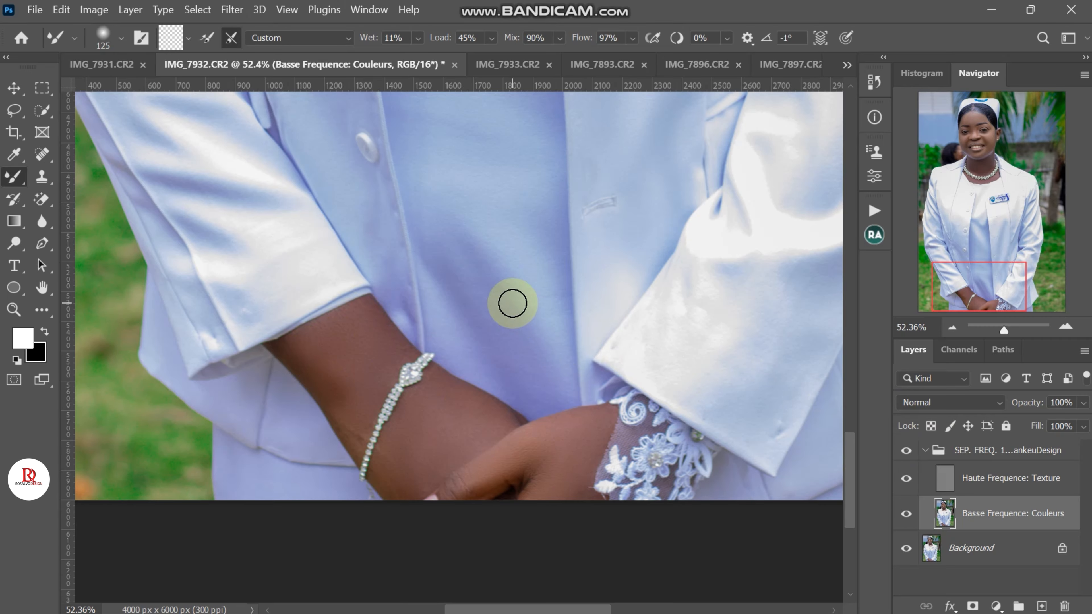
- Collapse the frequency separation group and reduce its opacity to 65%
key("ctrl+0")
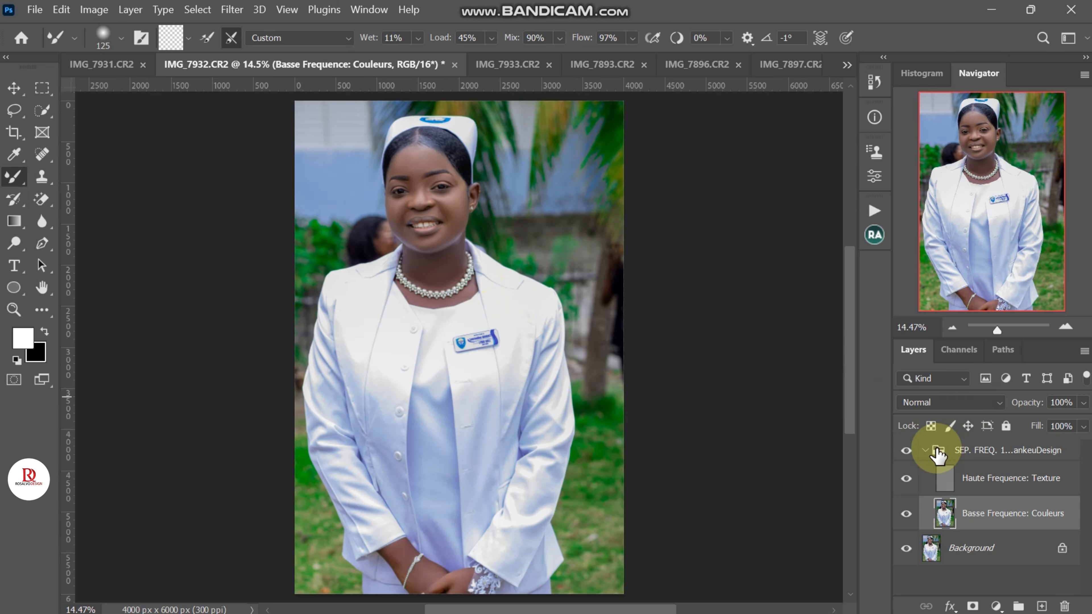
left_click(925, 449)
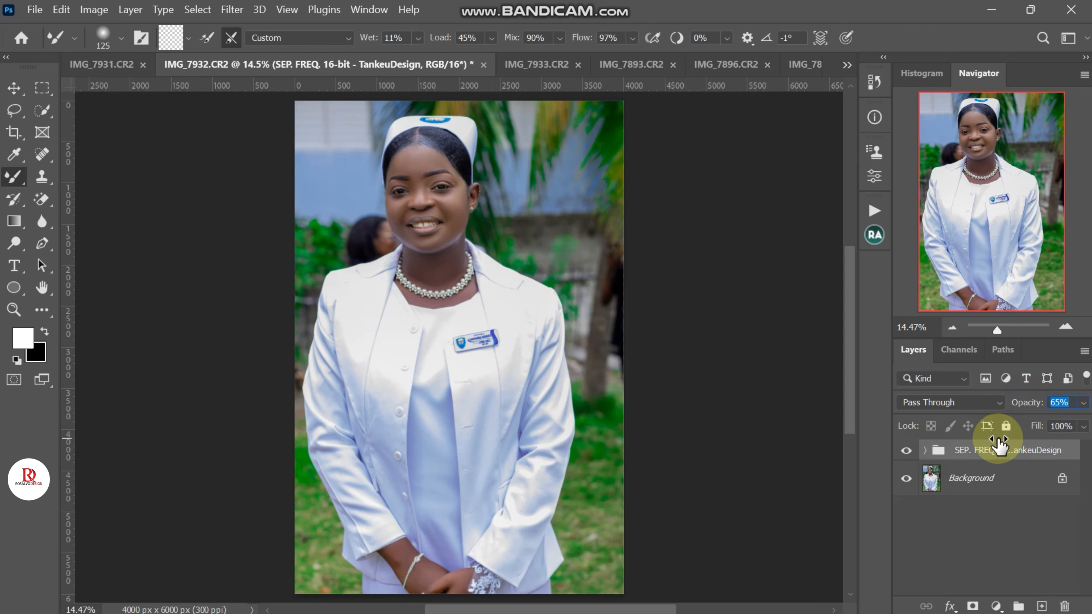
left_click_drag(998, 438, 998, 439)
- Examine the face up close and compare the skin with the frequency separation group hidden and shown
left_click(1062, 326)
left_click(1061, 326)
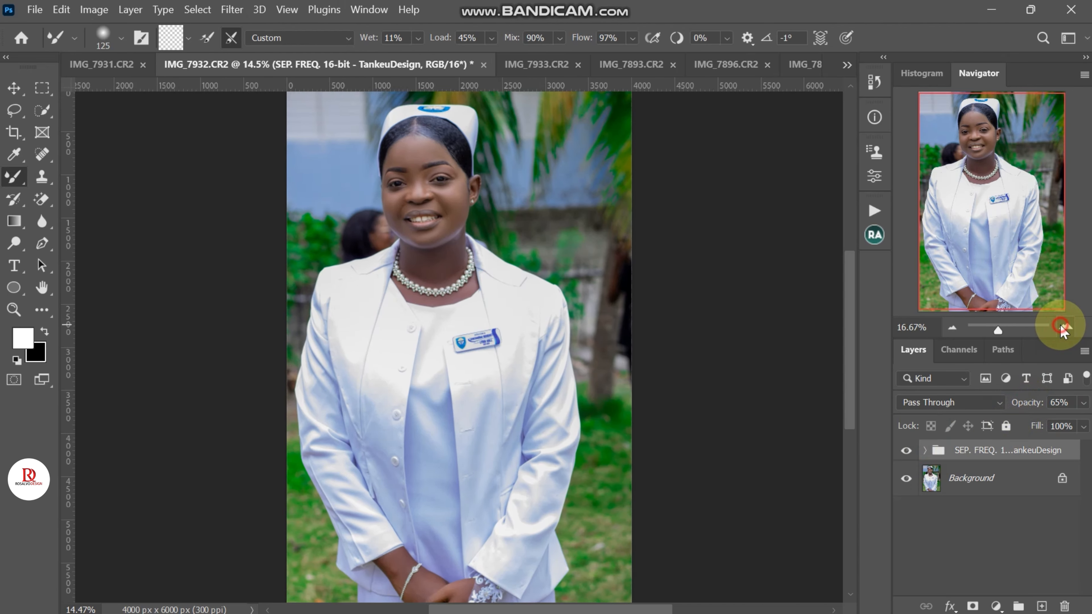
left_click(1061, 326)
left_click(1061, 326)
left_click_drag(966, 169, 959, 114)
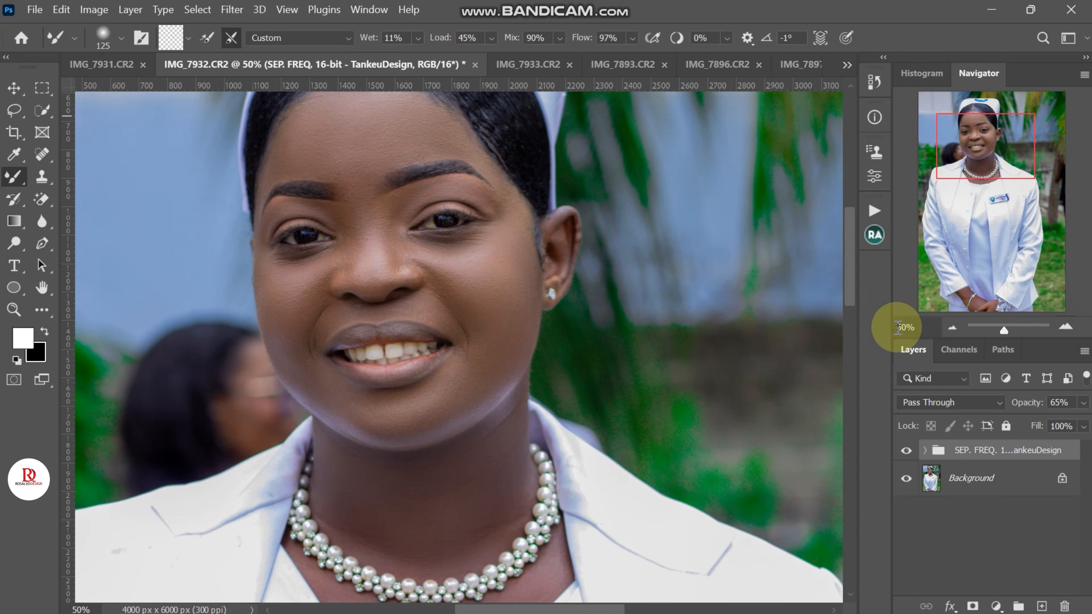
scroll(966, 228, "up", 3)
scroll(966, 215, "up", 2)
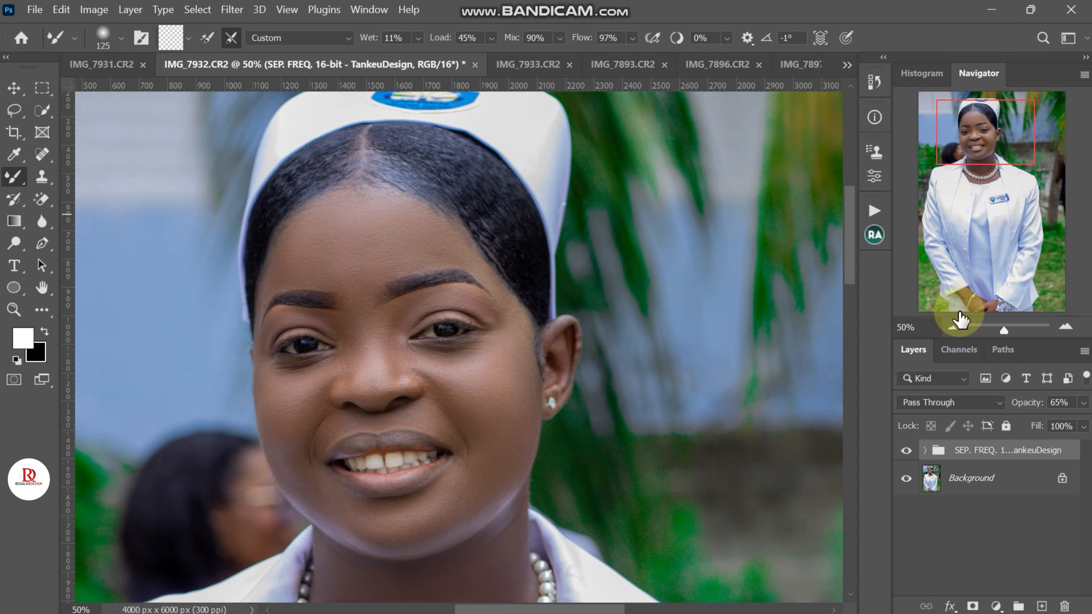
left_click(906, 451)
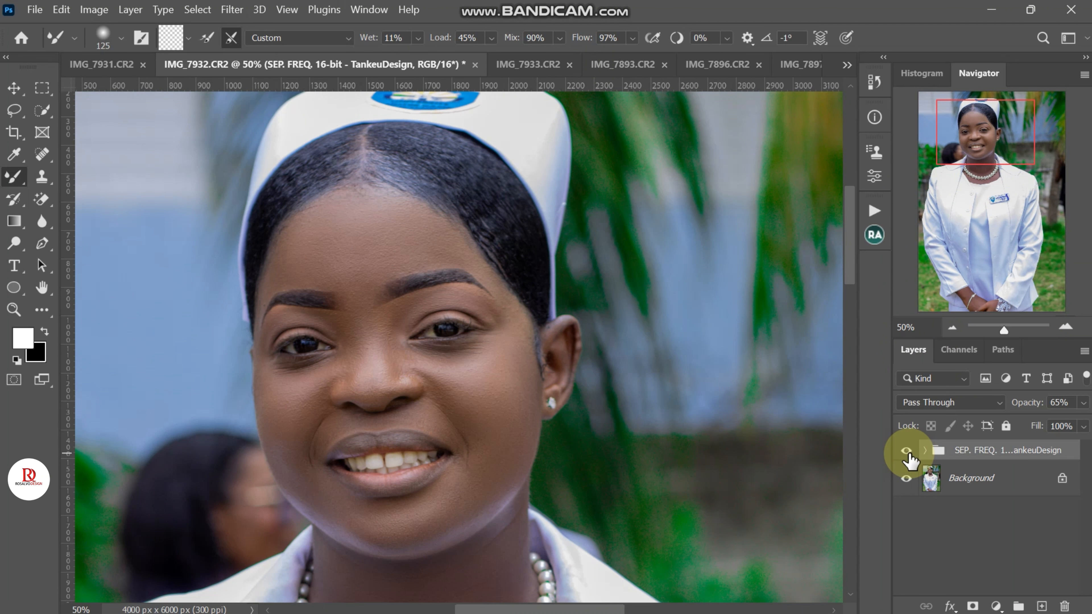
left_click(907, 451)
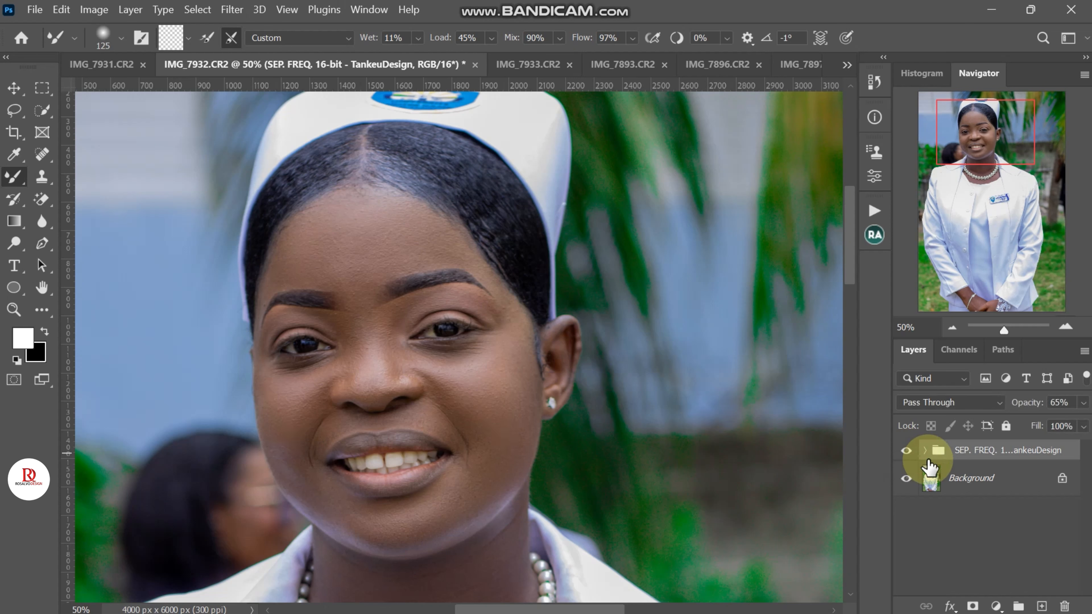
- Flatten the image into a single background layer and switch from the Mixer Brush to the regular Brush tool
right_click(997, 477)
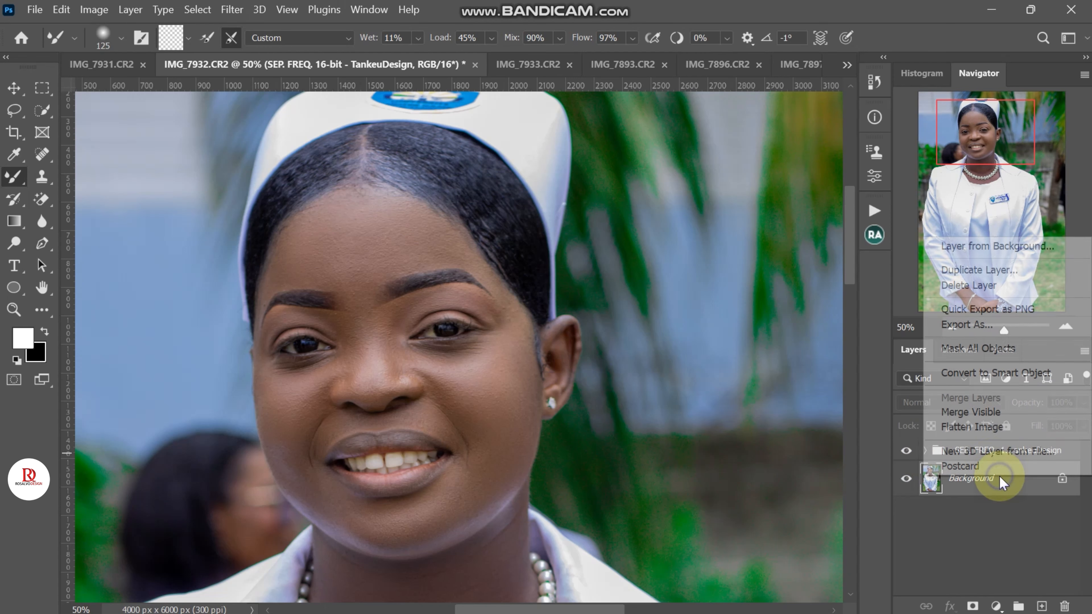
left_click(970, 429)
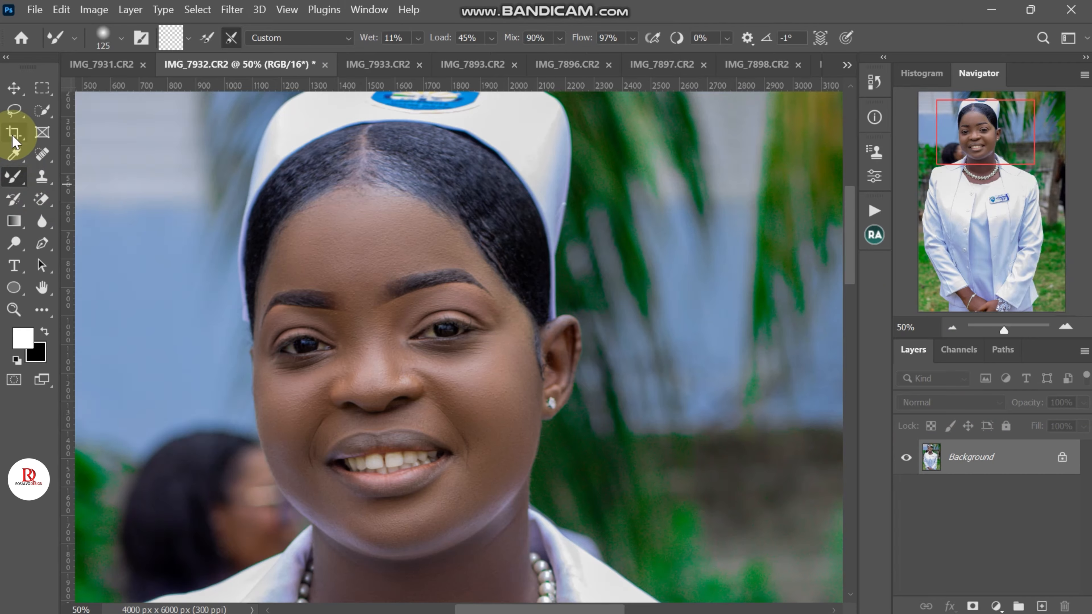
right_click(17, 183)
left_click(85, 174)
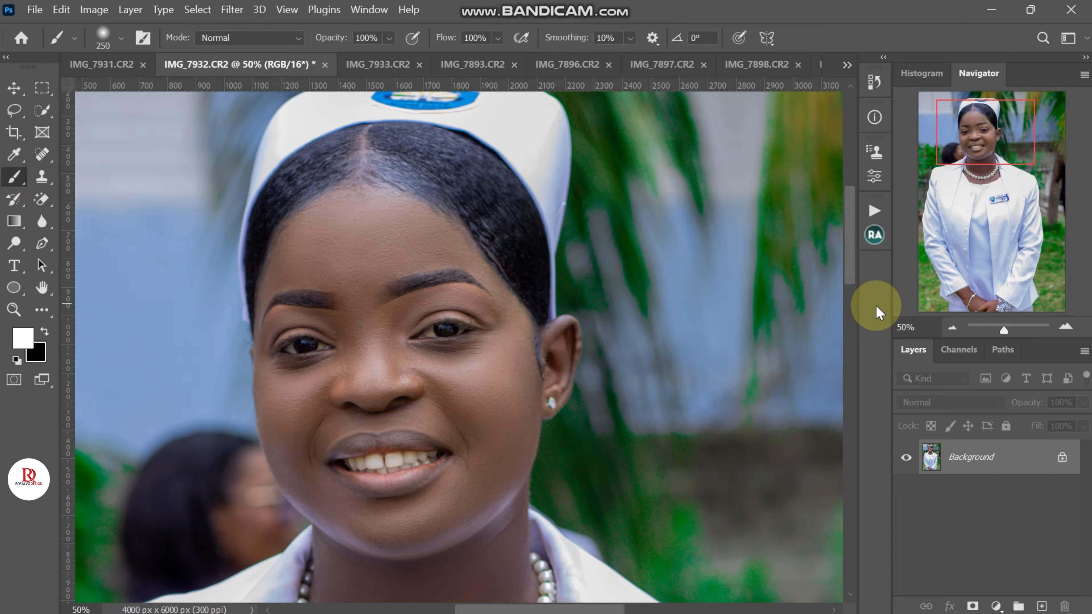
- Run the Magic Smile retouching action and paint white over the teeth on its mask with a size 45 brush
left_click(874, 236)
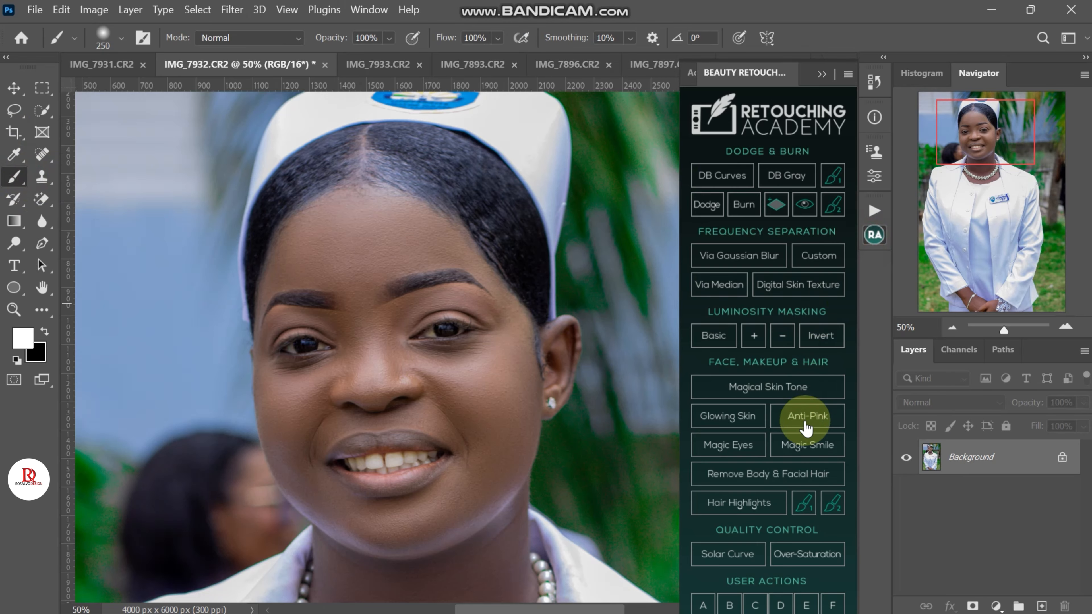
left_click(815, 450)
left_click(875, 234)
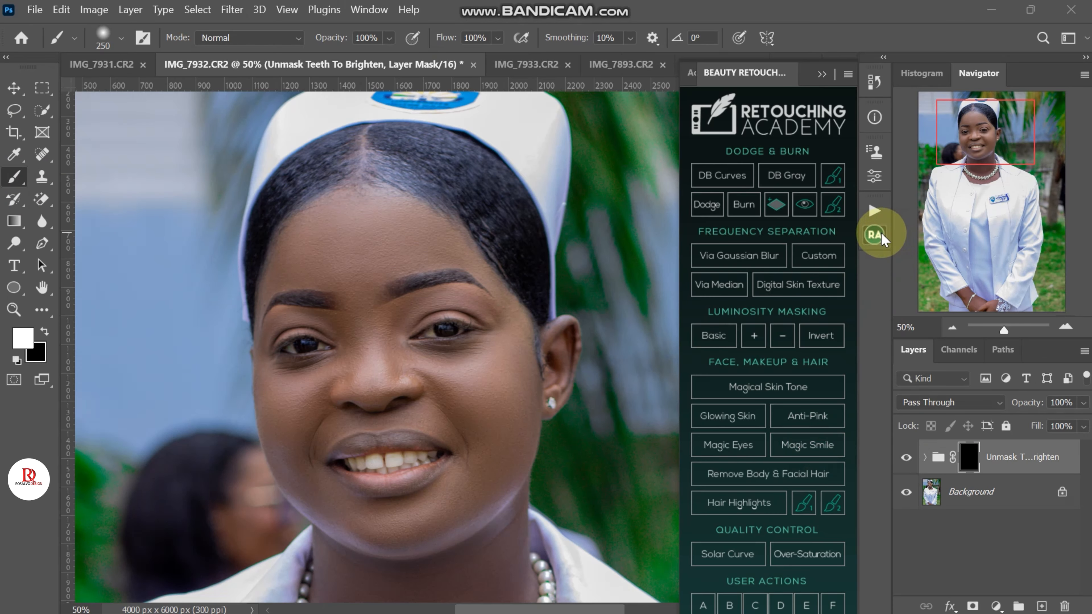
scroll(438, 466, "up", 3)
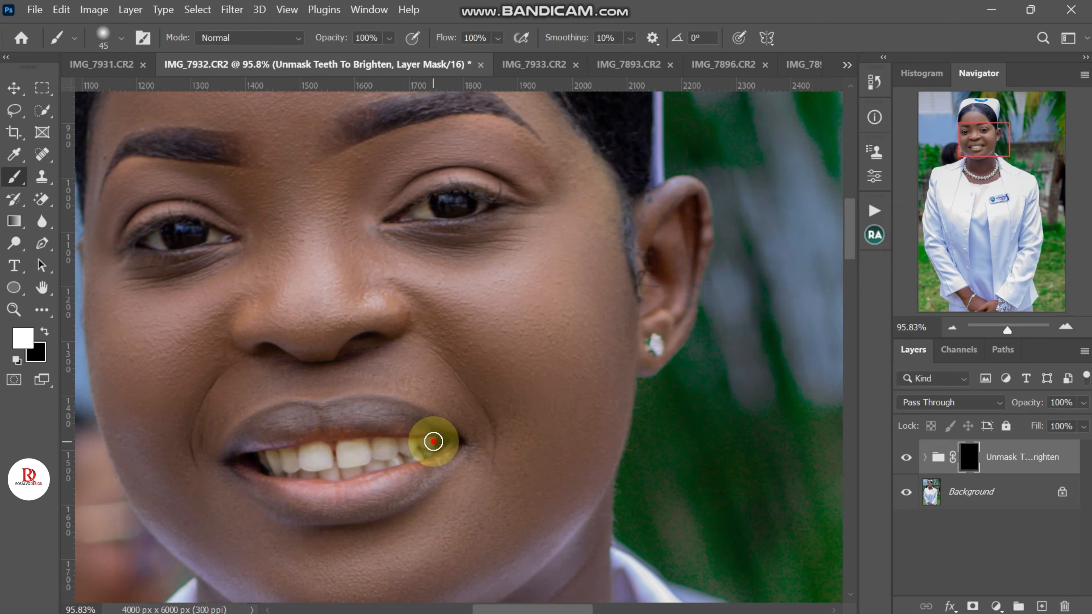
mouse_move(434, 441)
left_mouse_down()
mouse_move(269, 457)
mouse_move(271, 467)
mouse_move(359, 470)
mouse_move(429, 447)
mouse_move(266, 462)
left_mouse_up()
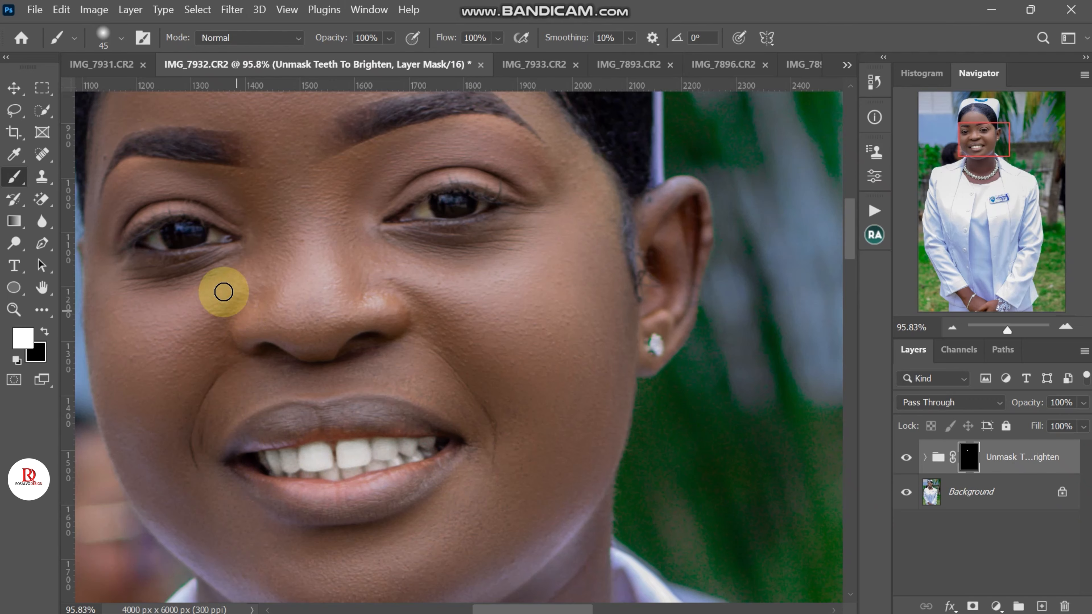
left_click(9, 185)
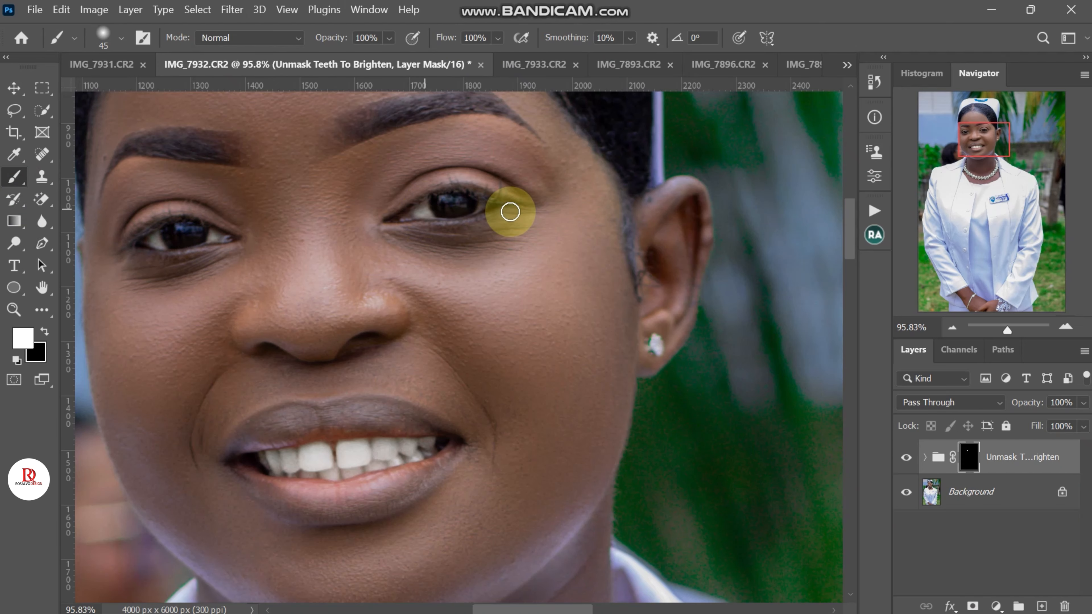
- Compare the image with the teeth-brightening group off and on, and flatten the image
left_click(906, 458)
left_click(906, 458)
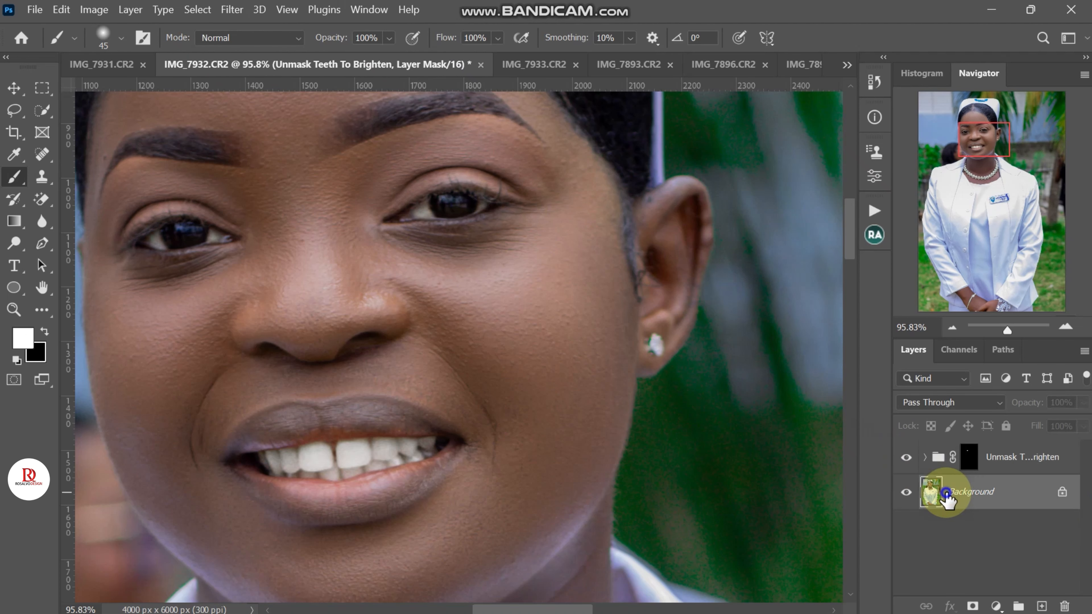
right_click(937, 494)
left_click(933, 444)
- Switch to the Move tool and run the Magical Skin Tone retouching action on the flattened portrait
key("ctrl+0")
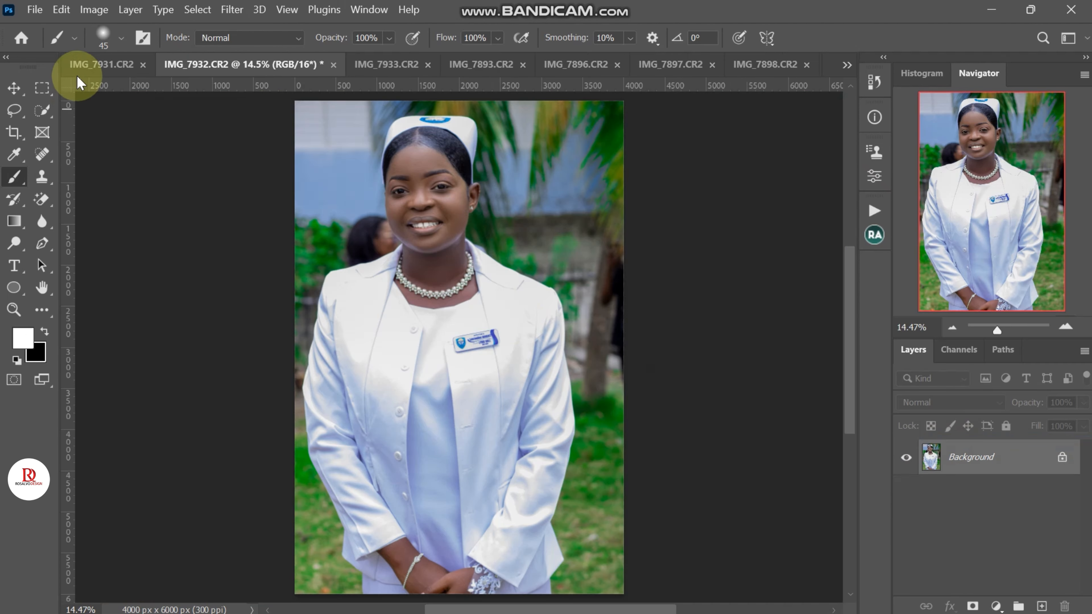
left_click(13, 89)
scroll(390, 268, "up", 5)
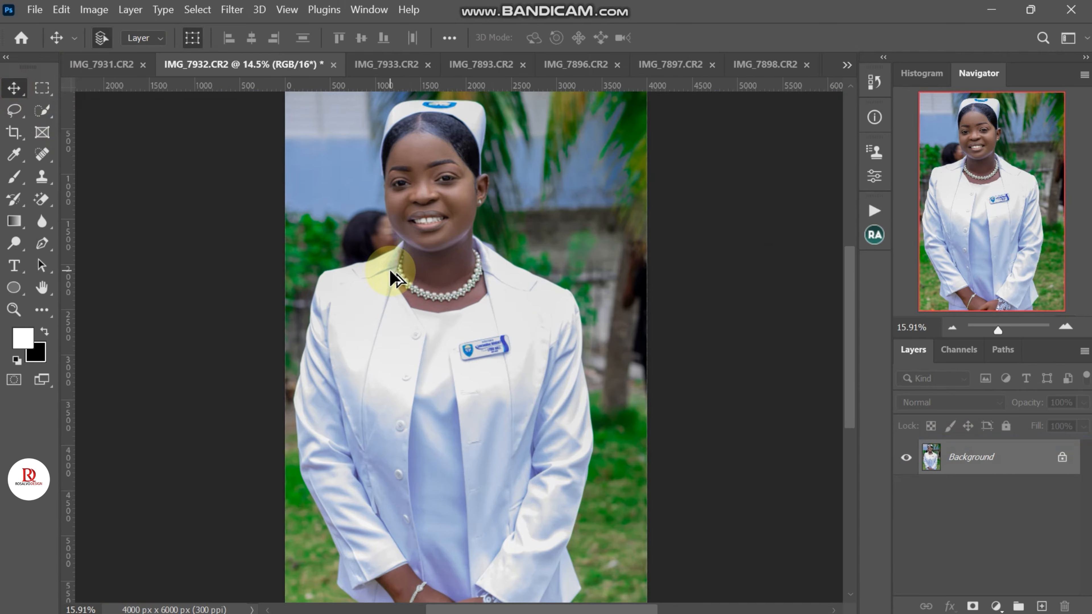
scroll(550, 248, "up", 5)
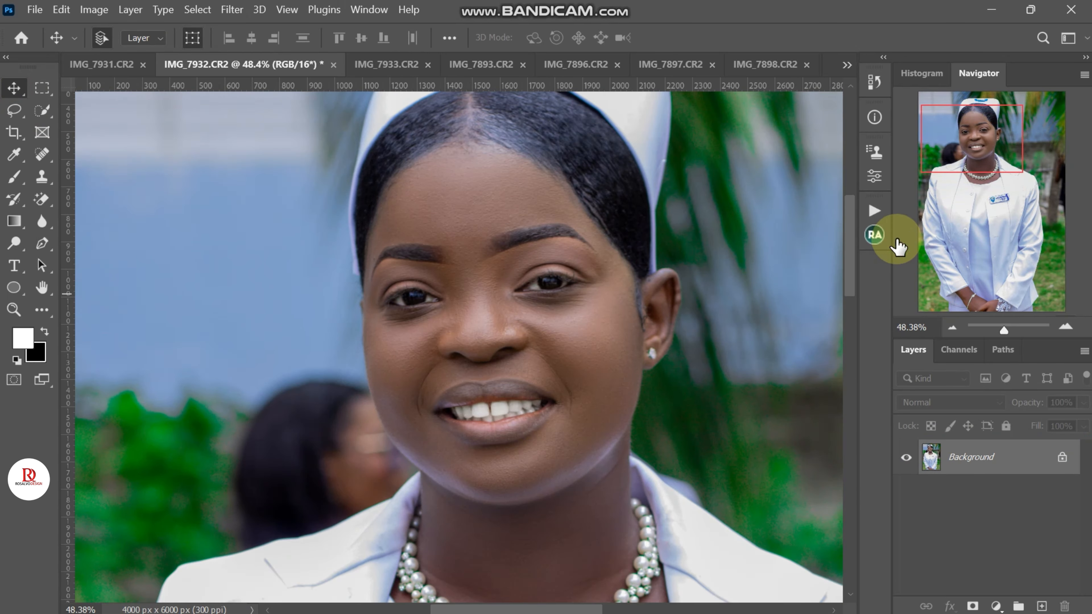
left_click(878, 239)
left_click(804, 386)
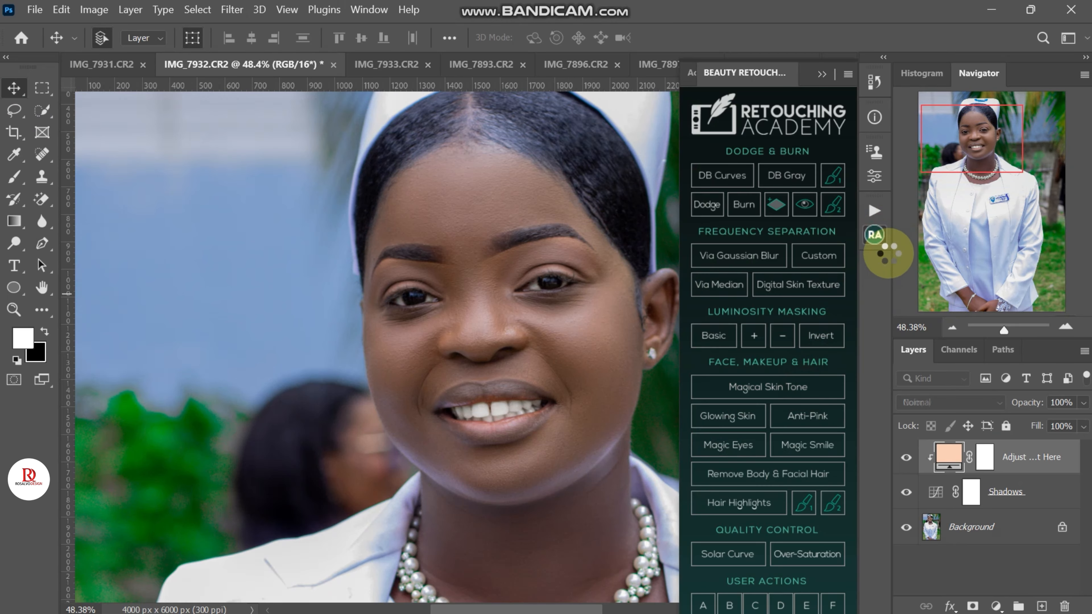
- Collapse the retouching actions and paint white over the face on the Skin Tone Correction mask, adjusting the brush size to the area
left_click(877, 236)
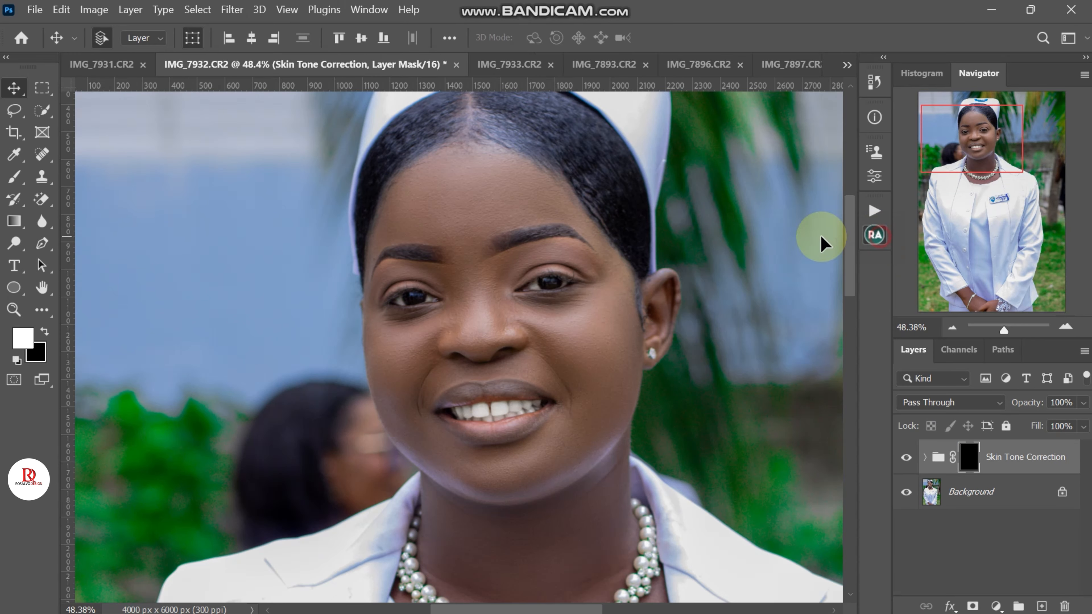
left_click(14, 176)
key("bracketright")
key("bracketright")
key("bracketright")
key("bracketright")
key("bracketright")
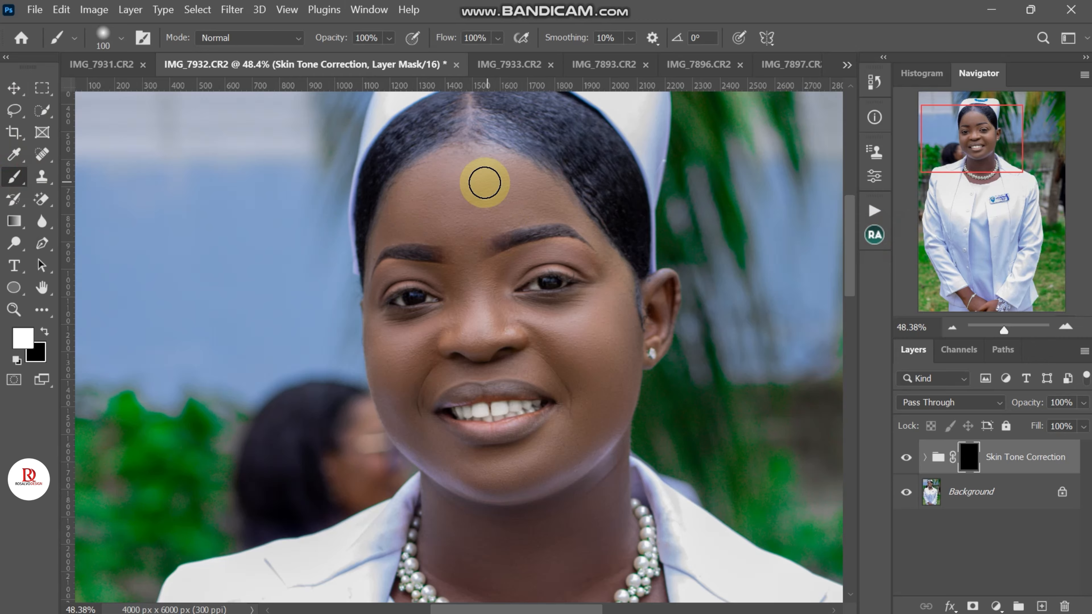
mouse_move(496, 179)
left_mouse_down()
mouse_move(480, 206)
mouse_move(449, 174)
mouse_move(446, 206)
mouse_move(475, 203)
mouse_move(475, 221)
mouse_move(485, 196)
mouse_move(520, 211)
mouse_move(529, 181)
mouse_move(440, 207)
mouse_move(382, 256)
mouse_move(479, 229)
mouse_move(487, 248)
mouse_move(472, 304)
mouse_move(431, 341)
mouse_move(482, 324)
mouse_move(544, 339)
mouse_move(599, 382)
mouse_move(626, 344)
mouse_move(609, 372)
mouse_move(620, 402)
mouse_move(539, 454)
mouse_move(581, 412)
mouse_move(583, 433)
mouse_move(516, 468)
mouse_move(472, 472)
mouse_move(440, 455)
mouse_move(396, 397)
mouse_move(402, 370)
mouse_move(491, 346)
mouse_move(583, 374)
mouse_move(564, 353)
mouse_move(599, 359)
mouse_move(619, 292)
mouse_move(576, 202)
mouse_move(598, 246)
mouse_move(582, 266)
mouse_move(536, 263)
mouse_move(561, 249)
mouse_move(504, 269)
mouse_move(547, 257)
mouse_move(456, 163)
left_mouse_up()
key("bracketleft")
key("bracketleft")
key("bracketleft")
mouse_move(403, 209)
left_mouse_down()
mouse_move(398, 233)
mouse_move(412, 222)
mouse_move(454, 233)
mouse_move(469, 294)
mouse_move(458, 300)
mouse_move(440, 274)
mouse_move(397, 274)
mouse_move(457, 288)
mouse_move(443, 275)
mouse_move(398, 273)
mouse_move(365, 302)
mouse_move(381, 234)
mouse_move(373, 290)
mouse_move(443, 283)
mouse_move(454, 267)
mouse_move(476, 308)
mouse_move(510, 299)
mouse_move(522, 321)
mouse_move(511, 302)
mouse_move(607, 300)
mouse_move(620, 284)
mouse_move(573, 210)
mouse_move(628, 319)
mouse_move(572, 415)
mouse_move(549, 373)
mouse_move(572, 420)
mouse_move(556, 370)
mouse_move(492, 331)
mouse_move(542, 330)
mouse_move(422, 377)
mouse_move(427, 364)
mouse_move(421, 396)
mouse_move(405, 419)
mouse_move(399, 414)
mouse_move(422, 458)
mouse_move(458, 483)
mouse_move(406, 436)
mouse_move(434, 461)
mouse_move(499, 478)
mouse_move(567, 460)
mouse_move(605, 433)
mouse_move(587, 304)
mouse_move(570, 329)
mouse_move(470, 314)
mouse_move(444, 334)
mouse_move(446, 371)
mouse_move(563, 415)
mouse_move(621, 343)
mouse_move(602, 363)
mouse_move(605, 312)
mouse_move(585, 337)
mouse_move(523, 362)
mouse_move(439, 365)
mouse_move(448, 402)
mouse_move(544, 442)
mouse_move(567, 439)
mouse_move(481, 439)
mouse_move(445, 401)
mouse_move(460, 327)
mouse_move(499, 360)
mouse_move(484, 378)
mouse_move(591, 379)
mouse_move(521, 432)
mouse_move(448, 331)
mouse_move(466, 402)
mouse_move(594, 415)
left_mouse_up()
key("bracketleft")
key("bracketleft")
key("bracketright")
- Paint the skin tone correction over the neck and upper chest around the pearl necklace with a size 100 brush
scroll(604, 373, "down", 4)
key("bracketright")
key("bracketright")
key("bracketright")
scroll(585, 405, "down", 4)
key("[")
key("[")
key("[")
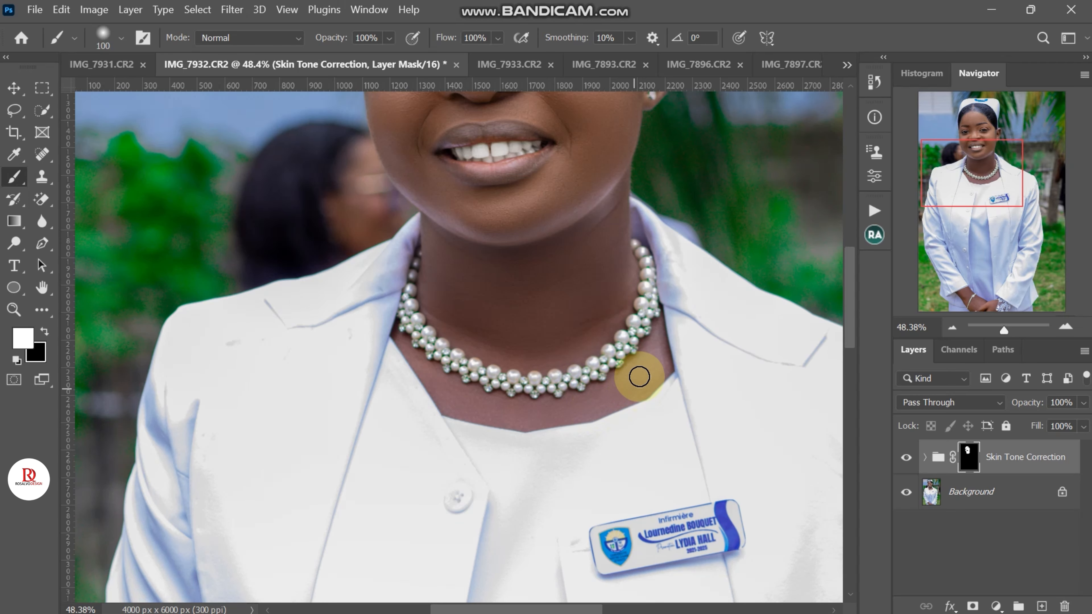
mouse_move(639, 377)
left_mouse_down()
mouse_move(649, 352)
mouse_move(653, 376)
left_mouse_up()
mouse_move(657, 332)
left_mouse_down()
mouse_move(645, 373)
mouse_move(602, 401)
mouse_move(646, 361)
mouse_move(597, 399)
mouse_move(541, 410)
mouse_move(594, 402)
mouse_move(495, 400)
mouse_move(404, 356)
mouse_move(480, 410)
mouse_move(564, 417)
mouse_move(653, 358)
mouse_move(551, 416)
mouse_move(480, 410)
mouse_move(379, 342)
left_mouse_up()
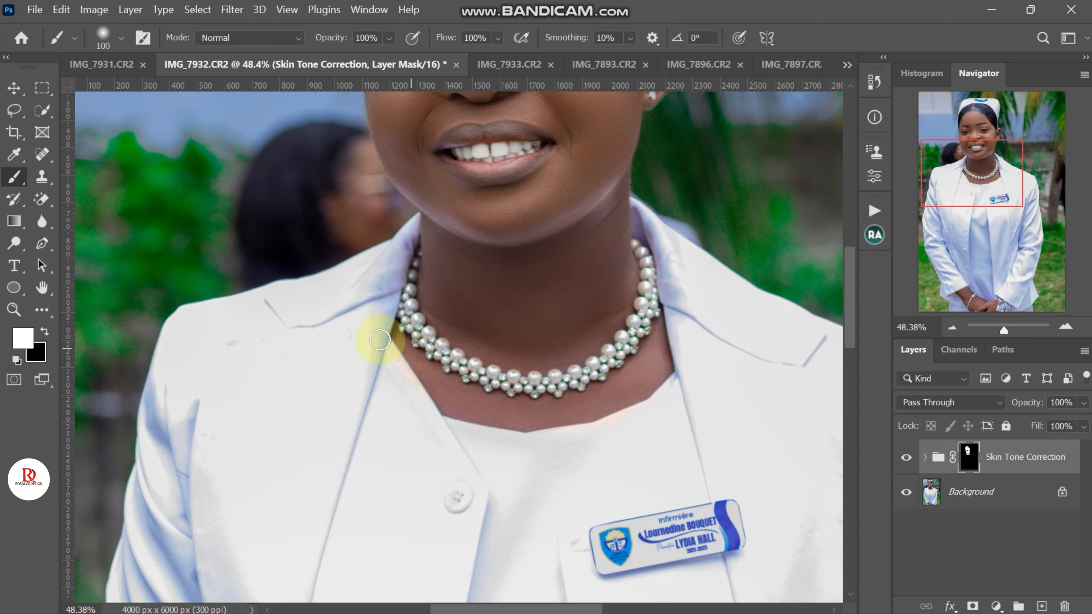
- Erase the correction that spilled onto the white jacket and top along the neckline, using the Eraser at sizes 90 and 60
left_click(34, 197)
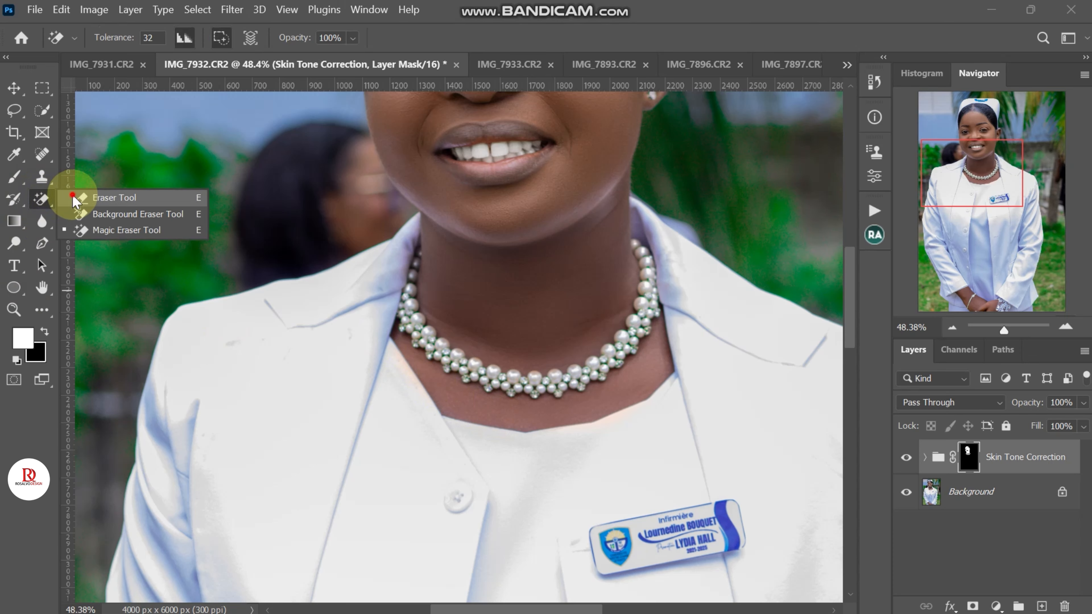
left_click_drag(499, 450, 514, 453)
key("]")
key("]")
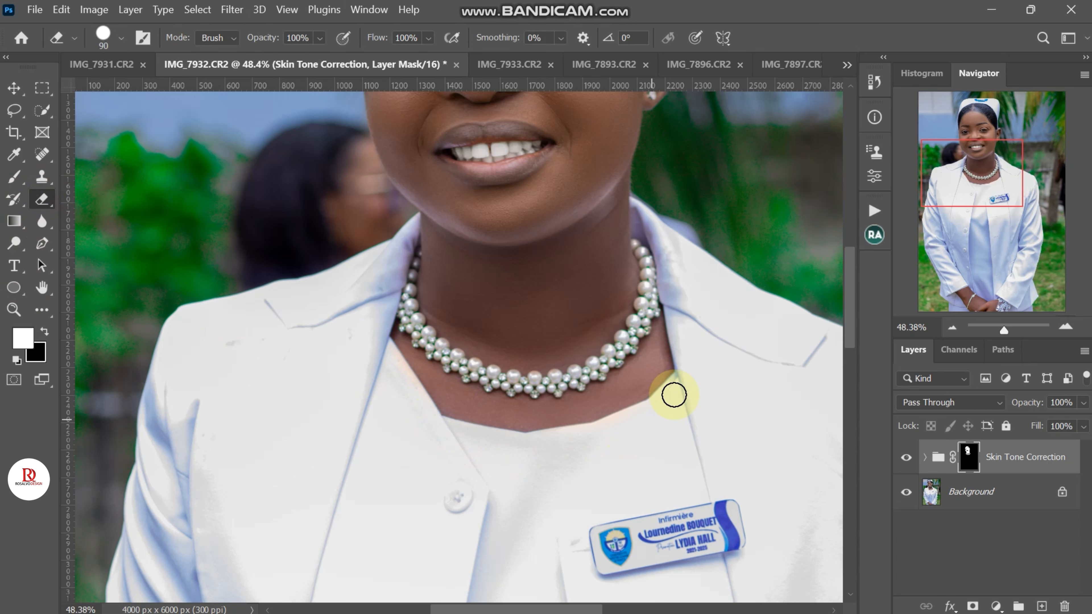
mouse_move(678, 378)
left_mouse_down()
mouse_move(680, 389)
mouse_move(596, 429)
left_mouse_up()
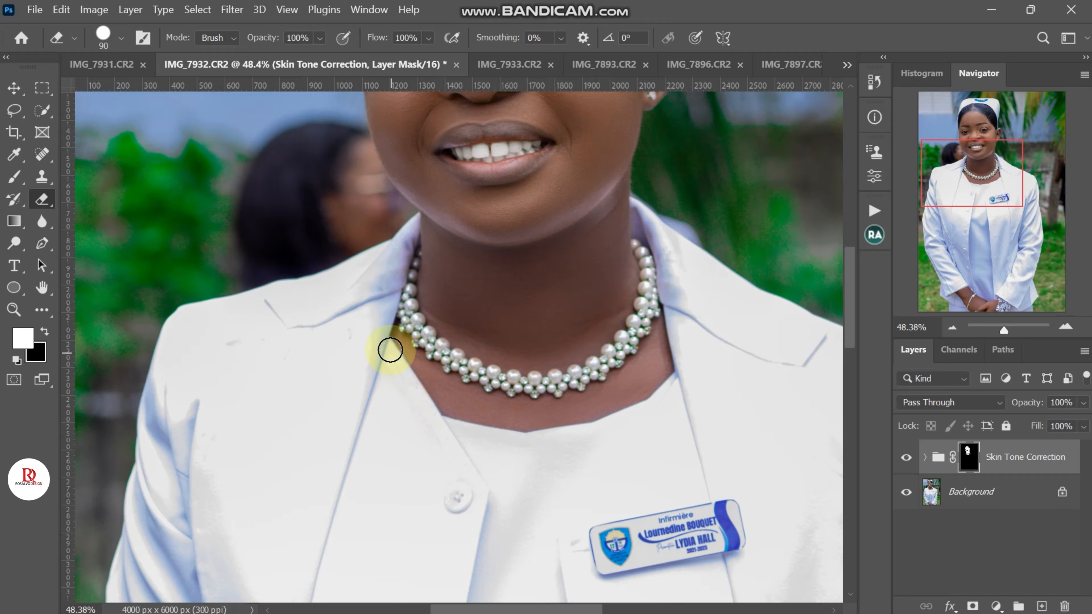
key("bracketleft")
key("bracketleft")
key("bracketleft")
mouse_move(389, 329)
left_mouse_down()
mouse_move(474, 339)
mouse_move(512, 381)
mouse_move(435, 346)
mouse_move(405, 296)
mouse_move(406, 273)
mouse_move(408, 311)
mouse_move(424, 335)
mouse_move(507, 384)
mouse_move(584, 376)
mouse_move(617, 351)
mouse_move(638, 313)
mouse_move(644, 245)
mouse_move(654, 277)
mouse_move(635, 212)
mouse_move(668, 321)
left_mouse_up()
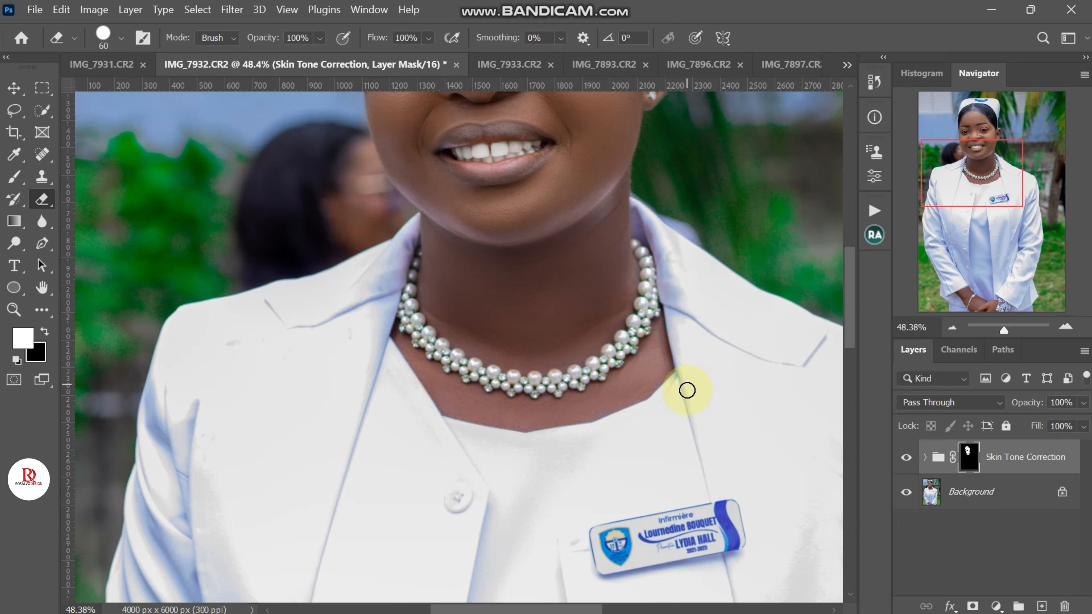
- Switch back to the Brush and paint the skin tone correction over the wrist and hands, resizing the brush to 175 and 125
left_click(14, 176)
scroll(649, 222, "down", 1)
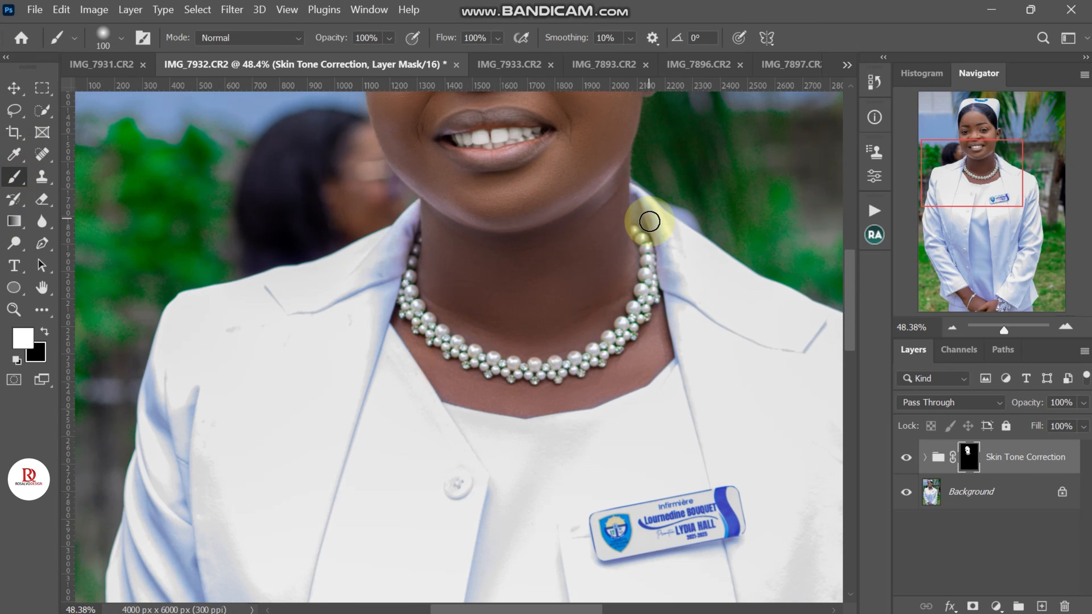
scroll(649, 221, "down", 3)
left_click_drag(926, 210, 958, 306)
scroll(411, 453, "down", 3)
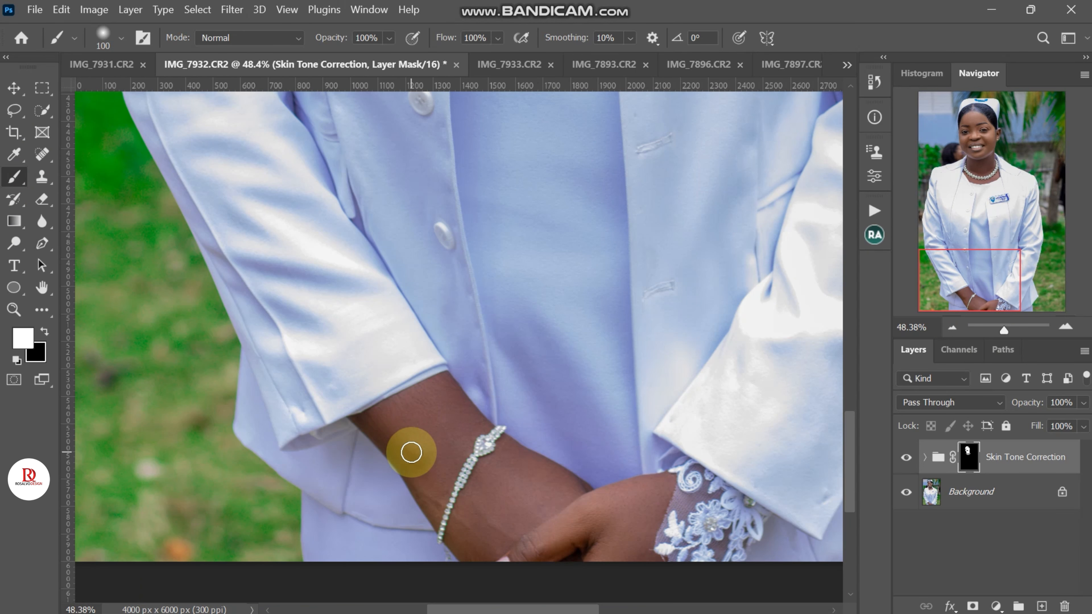
key("bracketright")
key("bracketright")
key("bracketright")
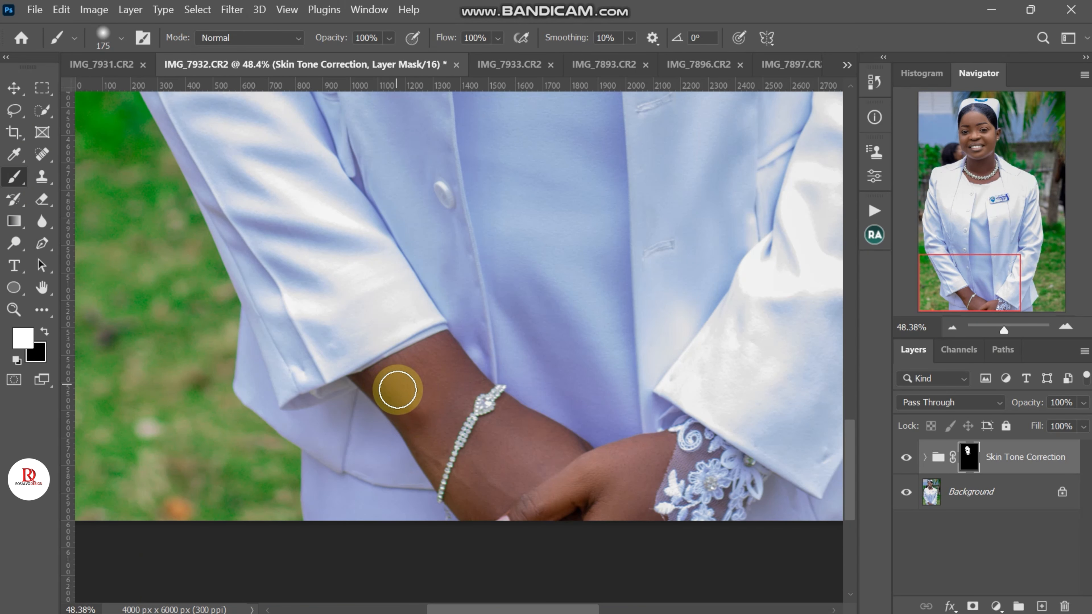
key("bracketleft")
key("bracketleft")
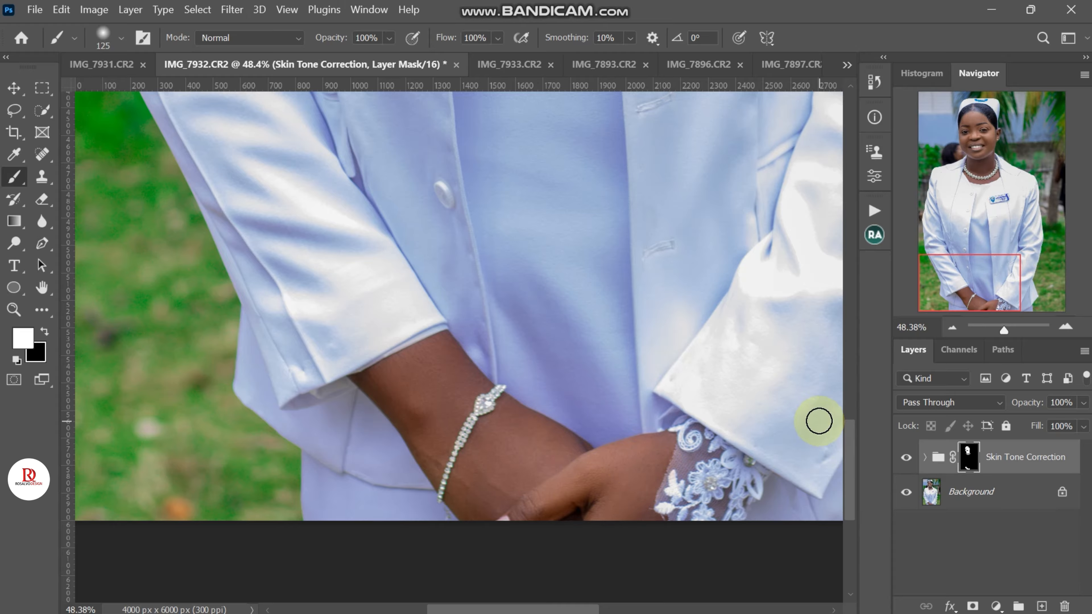
- Lower the Skin Tone Correction group's opacity to about 79% and flatten the image
key("ctrl+0")
left_click_drag(1023, 404, 1014, 413)
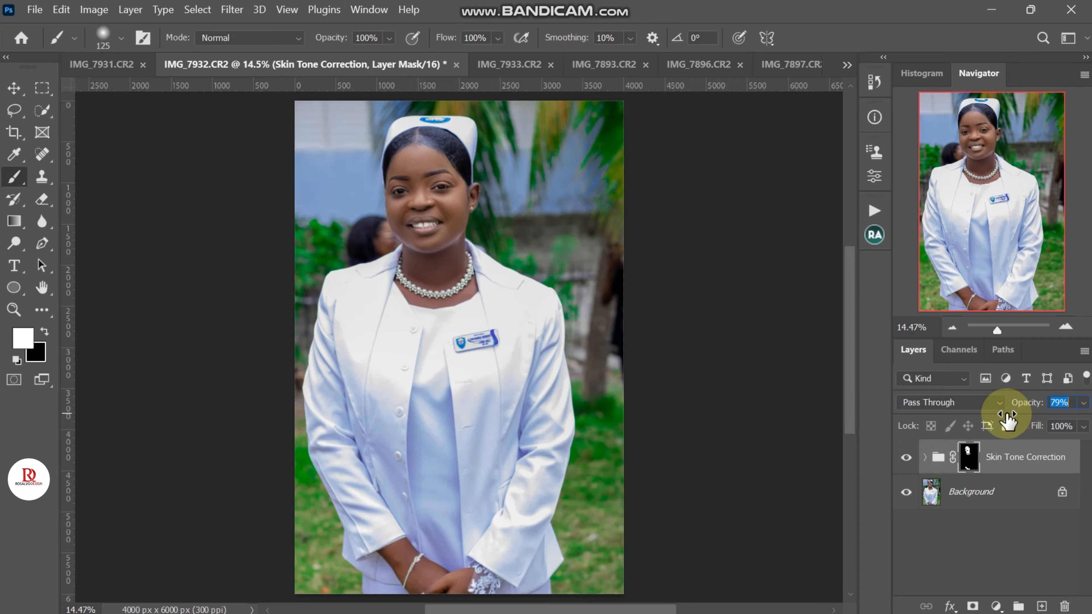
left_click(1002, 501)
right_click(1000, 500)
left_click(971, 445)
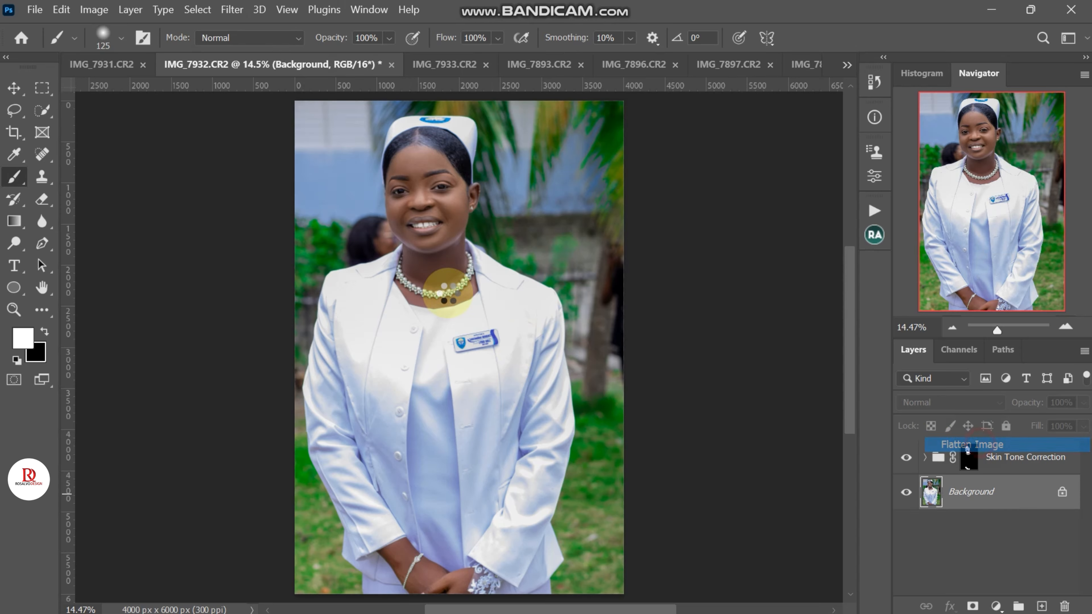
- Open the flattened portrait in the Camera Raw Filter and set Exposure to -0.25 and Blacks to -9
left_click(14, 88)
left_click(232, 10)
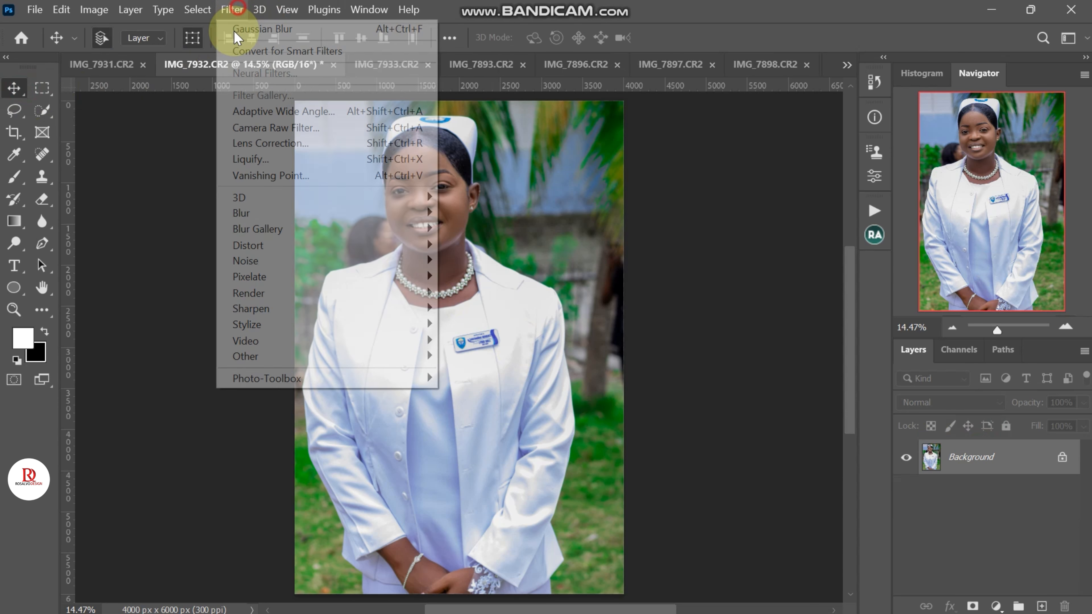
left_click(365, 128)
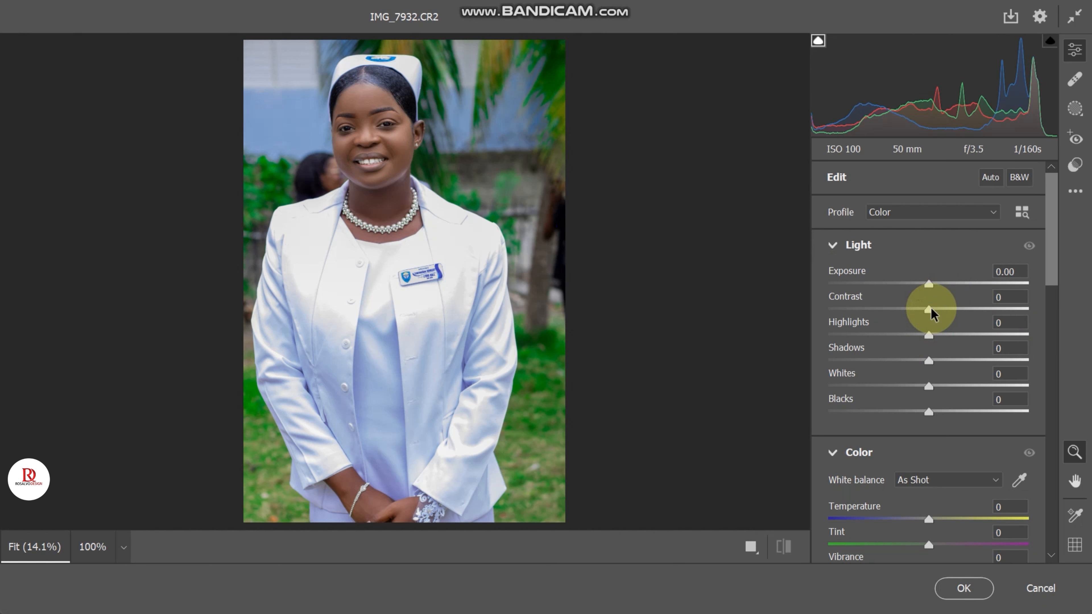
left_click_drag(929, 286, 924, 286)
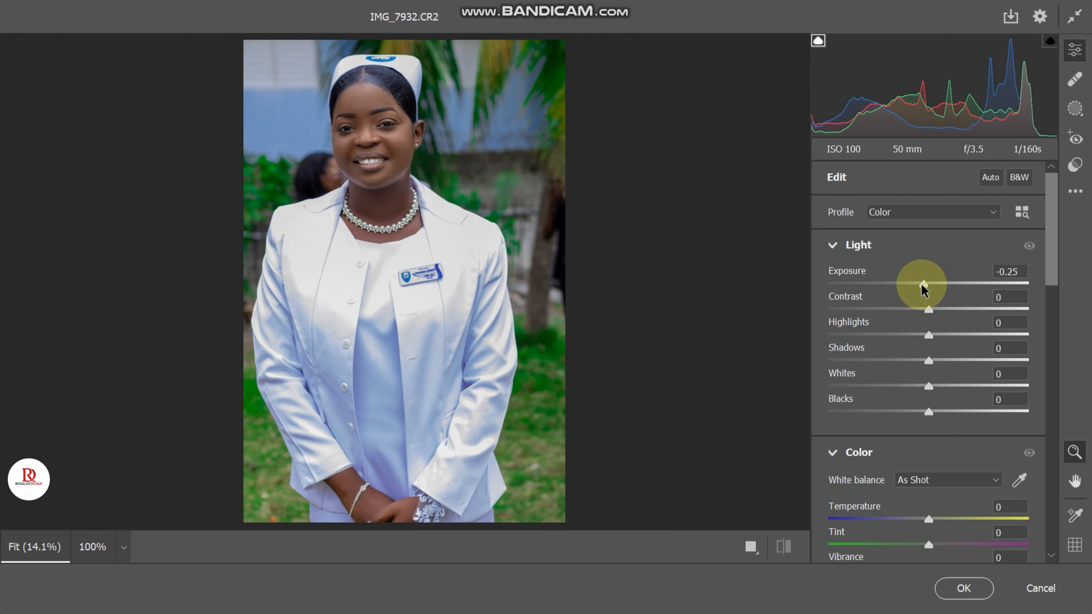
left_click_drag(943, 406, 916, 409)
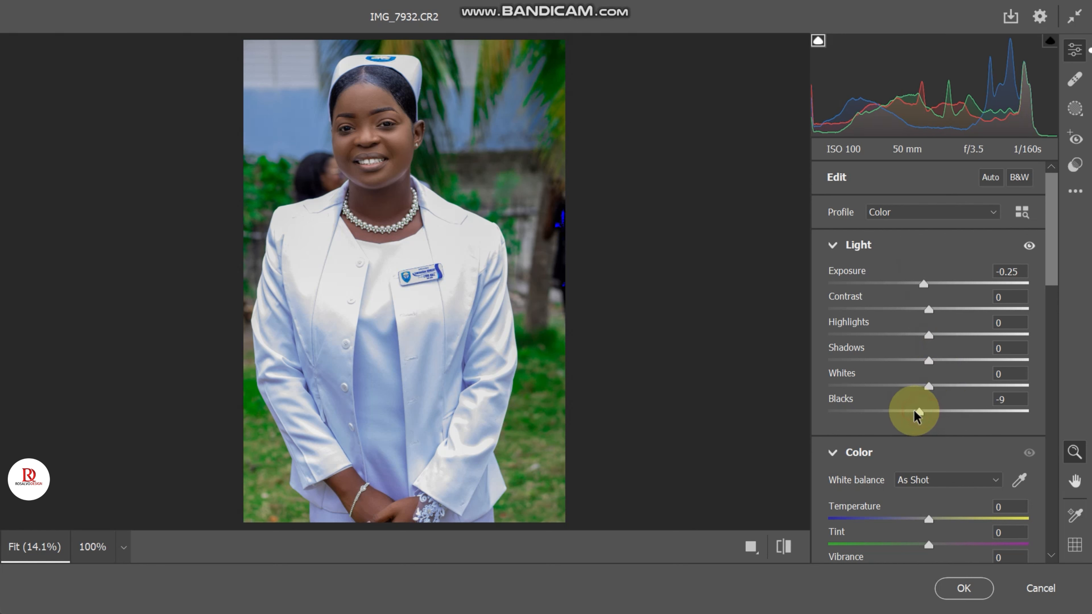
- Cool the portrait's white balance by setting Temperature to -9
scroll(919, 449, "down", 2)
scroll(918, 450, "down", 2)
left_click_drag(929, 313, 919, 315)
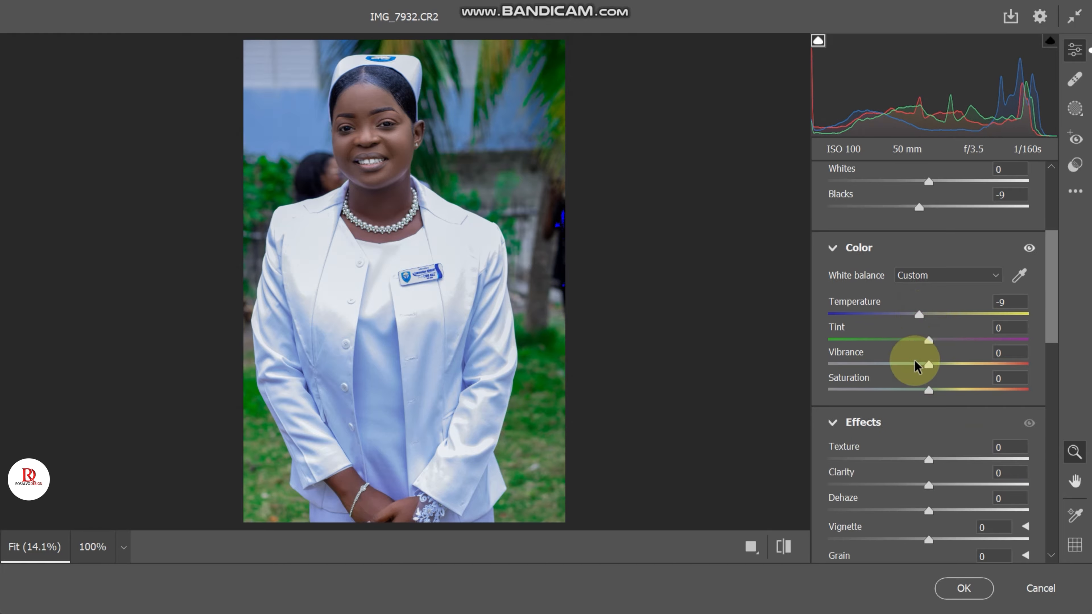
- Raise the Color Mixer saturation to +18 for Greens, +18 for Aquas and +20 for Blues
scroll(892, 408, "down", 2)
scroll(902, 409, "down", 10)
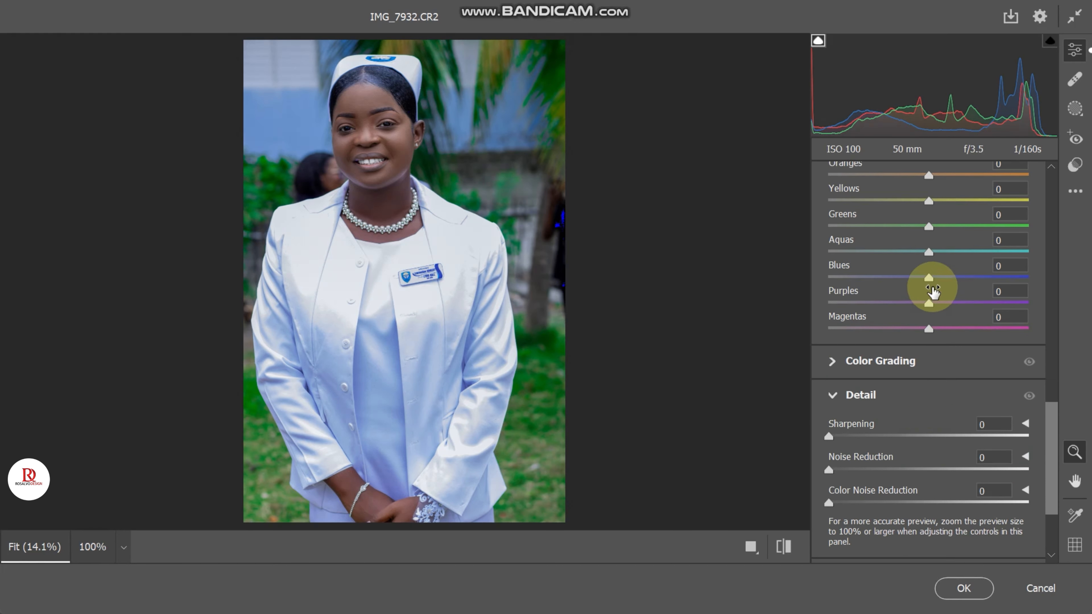
left_click(934, 278)
left_click_drag(944, 278, 946, 232)
- Set the luminance of Blues to -9 in the Color Mixer
scroll(926, 304, "up", 2)
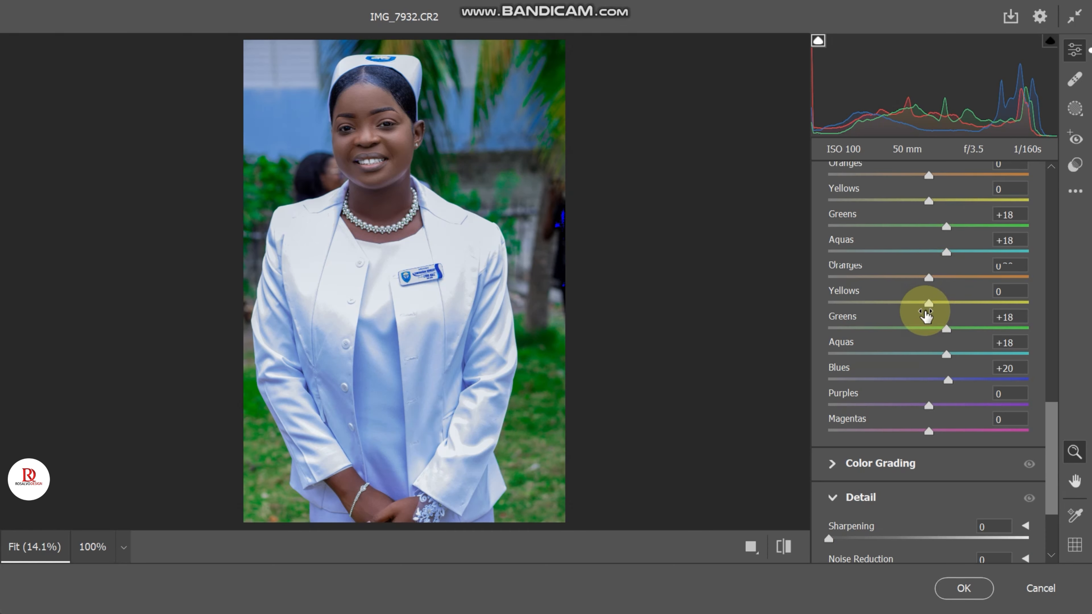
left_click(931, 218)
left_click_drag(929, 379, 923, 379)
- Set Temperature to -3 and compare the portrait before and after the Camera Raw edits
scroll(924, 367, "up", 12)
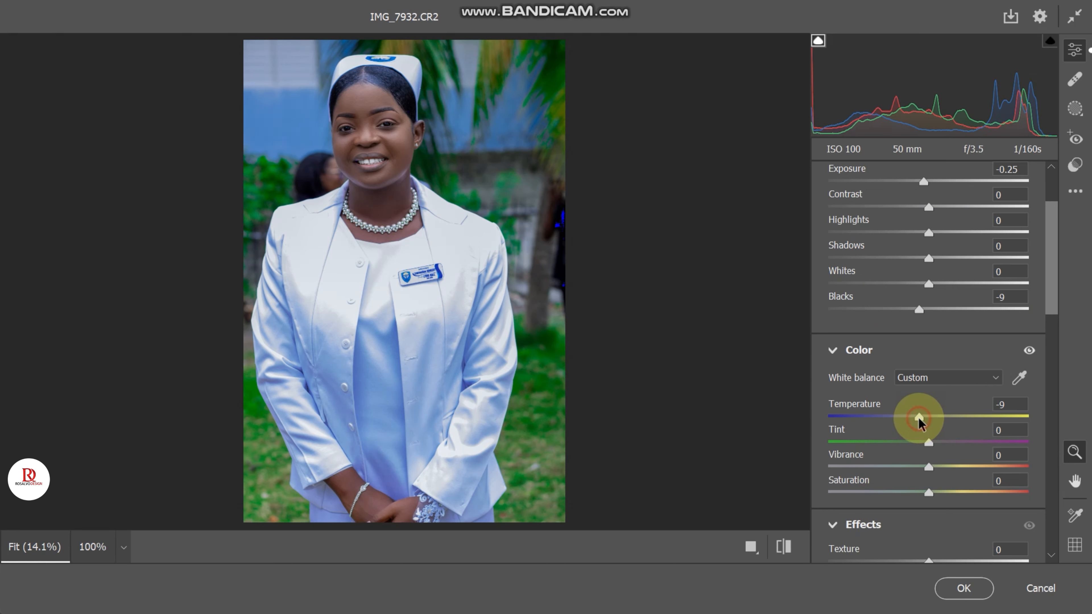
left_click_drag(918, 418, 925, 426)
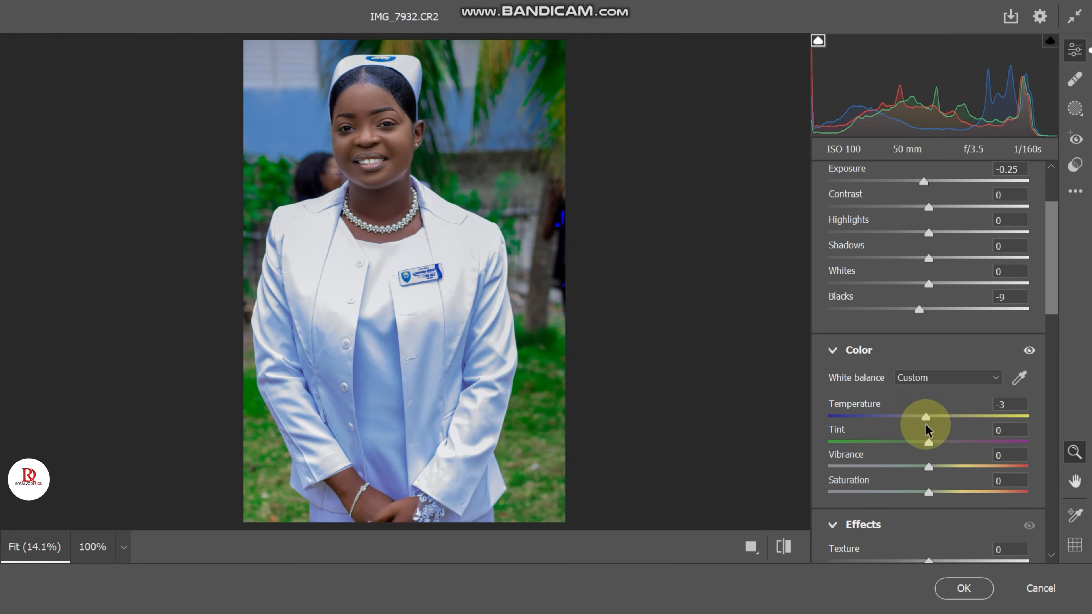
left_click(784, 546)
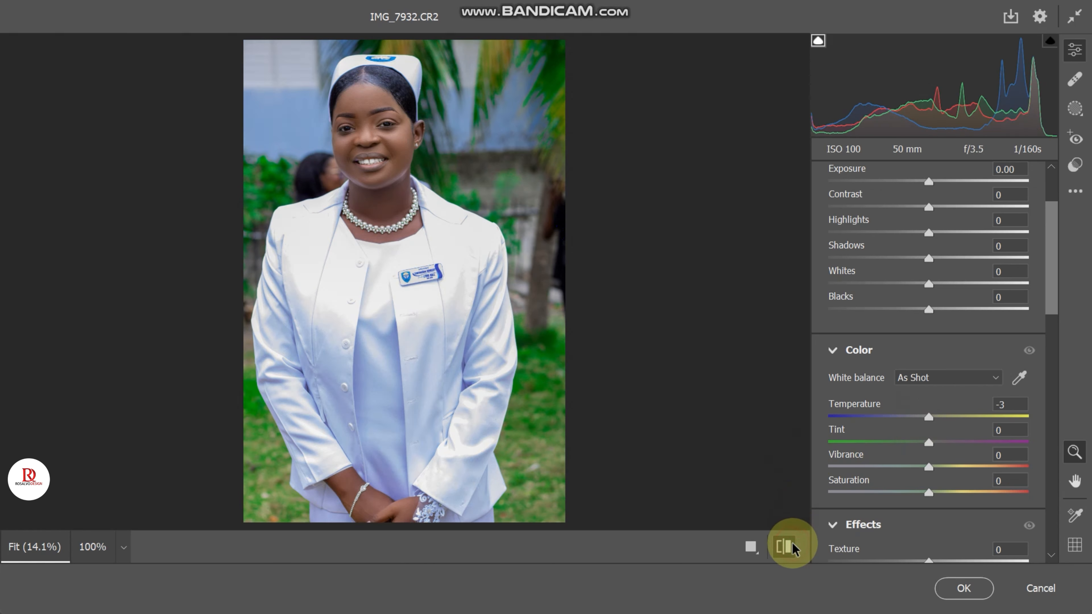
- Set Shadows to +25, raise Contrast slightly, lower Whites, and fine-tune Exposure and Blacks
scroll(1034, 260, "up", 3)
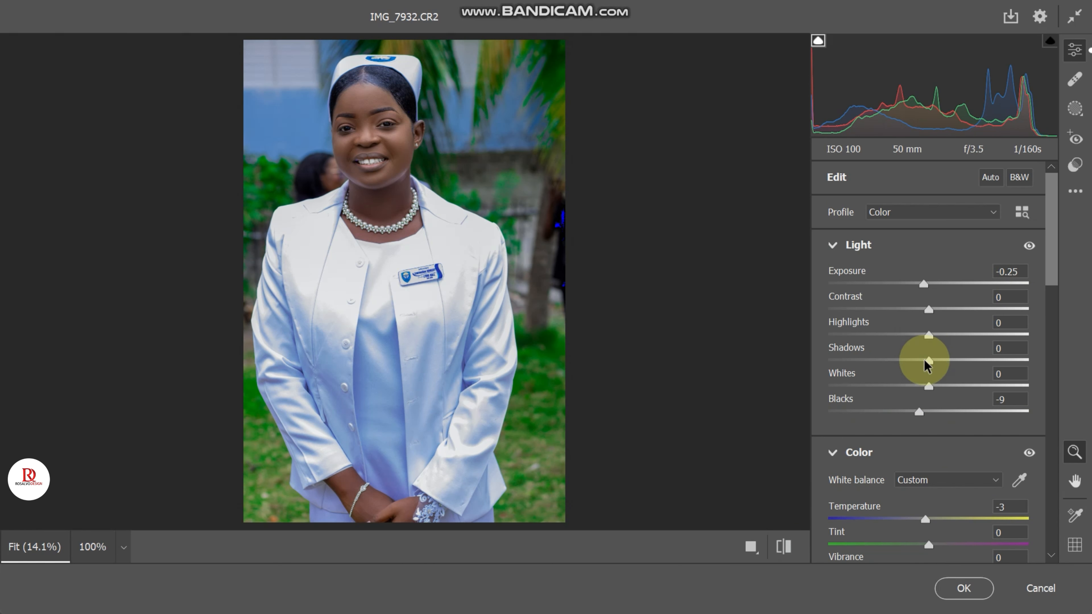
left_click_drag(931, 371, 953, 362)
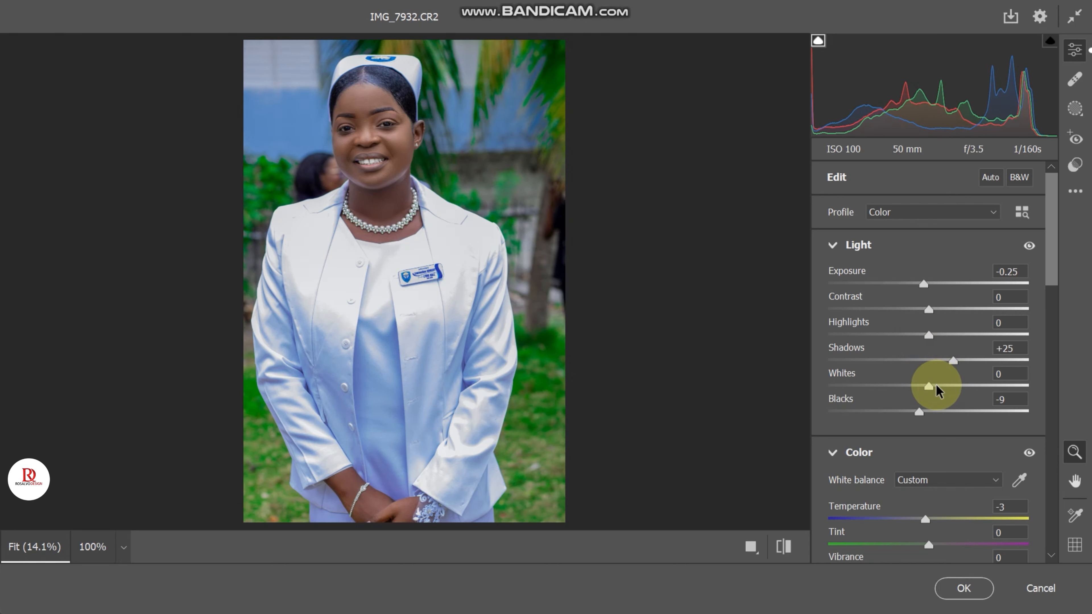
left_click(931, 310)
left_click_drag(933, 316, 936, 316)
mouse_move(928, 386)
left_mouse_down()
mouse_move(909, 386)
mouse_move(941, 382)
mouse_move(919, 389)
left_mouse_up()
left_click_drag(923, 283, 926, 288)
mouse_move(919, 412)
left_mouse_down()
mouse_move(926, 405)
mouse_move(918, 415)
left_mouse_up()
- Return to the Color Mixer's saturation settings and set Oranges to +2
scroll(918, 414, "down", 15)
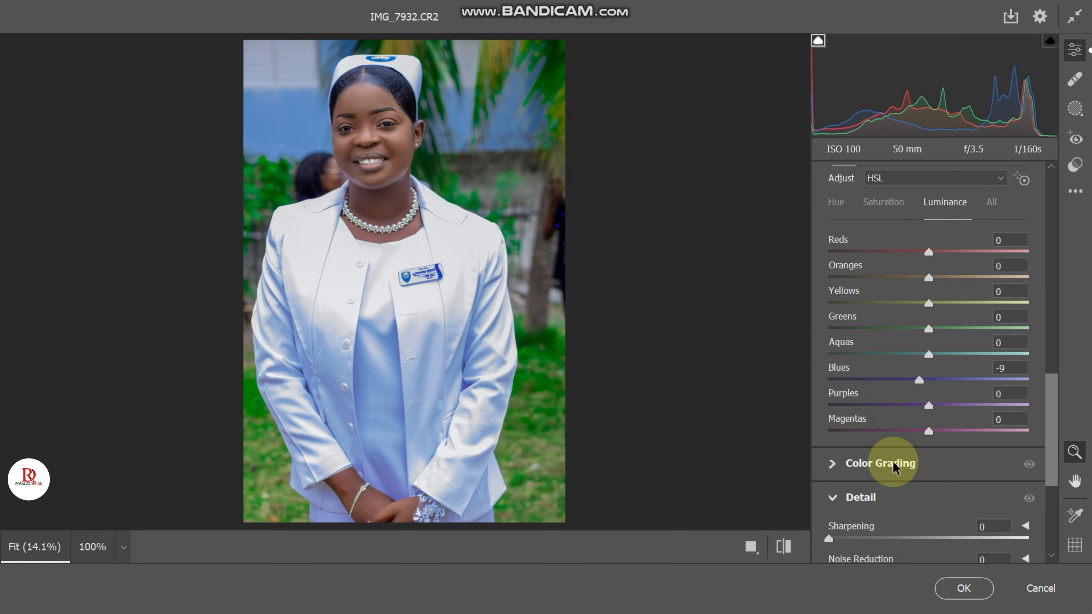
scroll(885, 490, "down", 5)
scroll(902, 408, "up", 12)
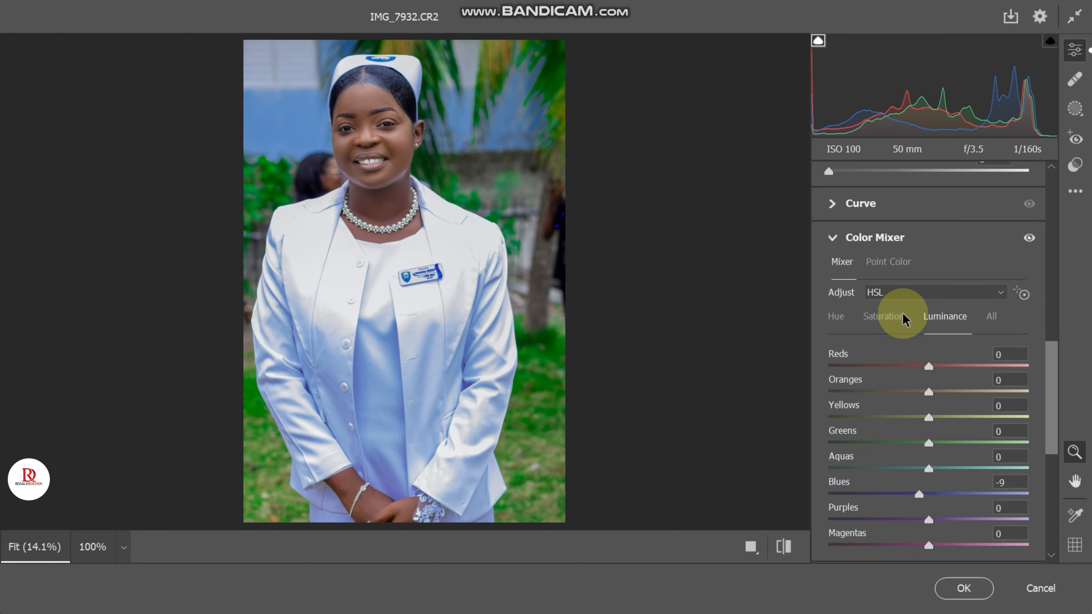
left_click(886, 316)
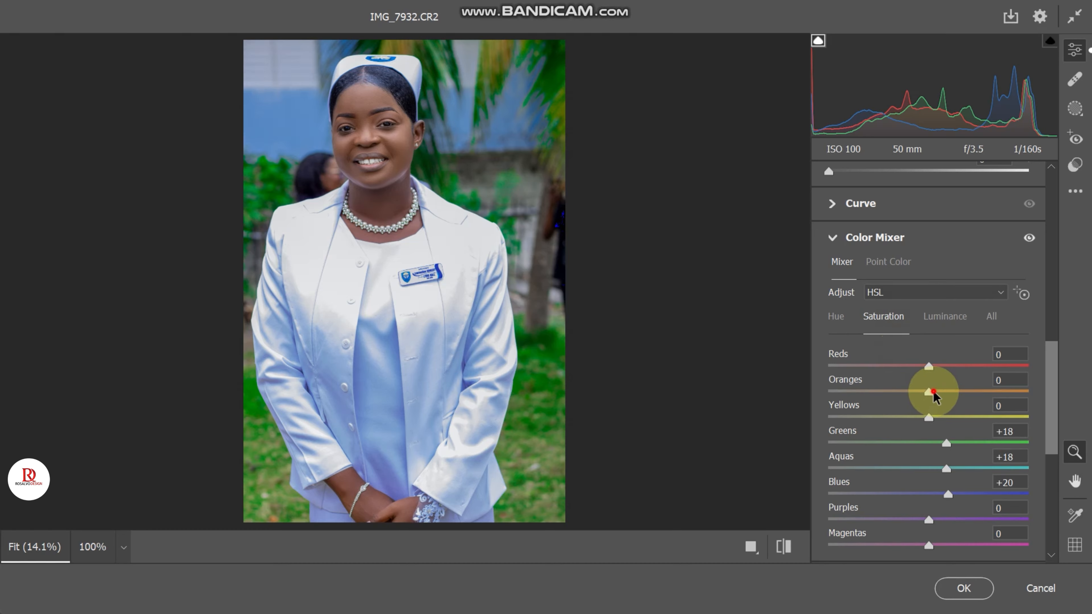
left_click_drag(935, 392, 936, 372)
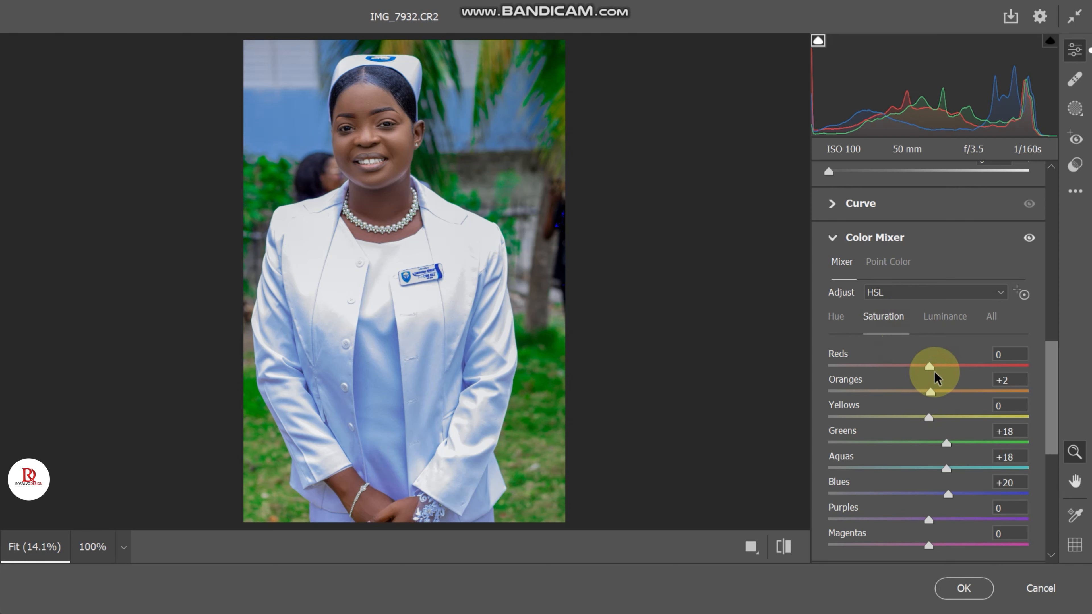